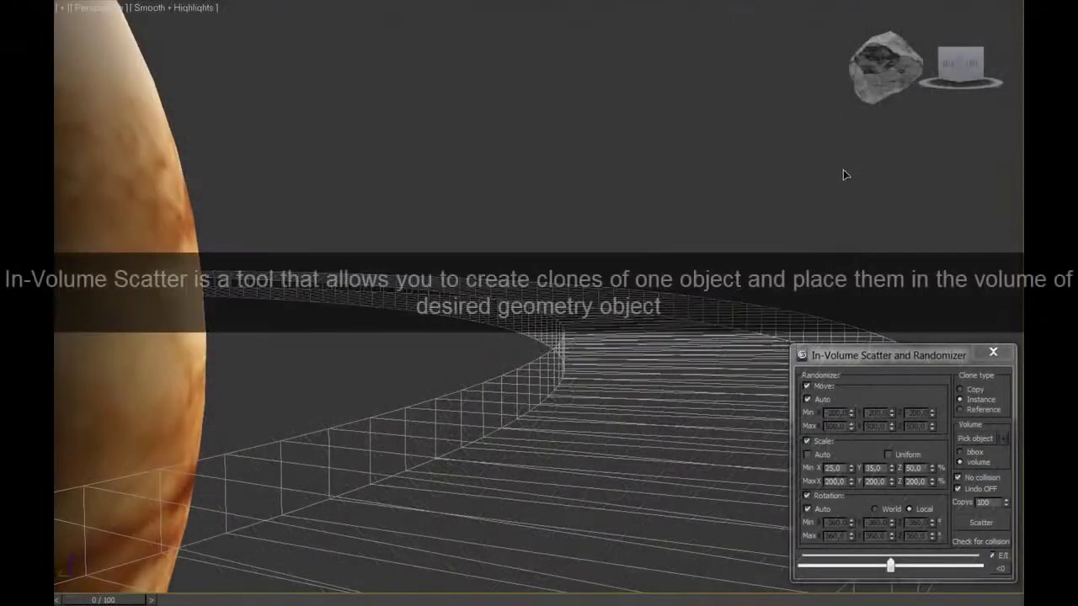
# - Scatter 700 rock instances throughout the Tube001 volume around the planet
pyautogui.click(867, 75)
pyautogui.click(973, 439)
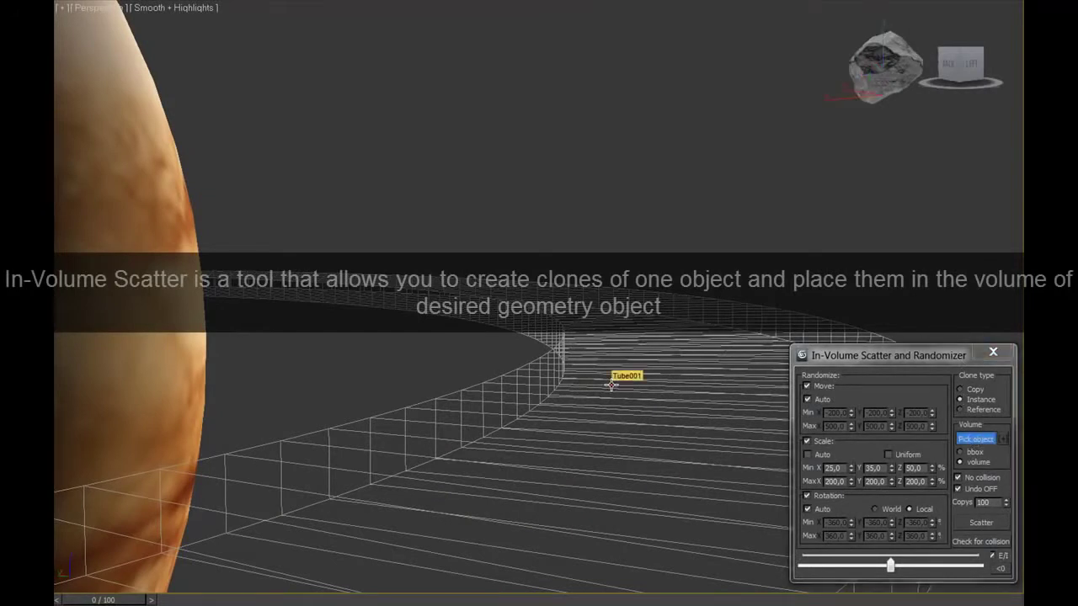
pyautogui.click(611, 385)
pyautogui.doubleClick(983, 502)
pyautogui.write('700')
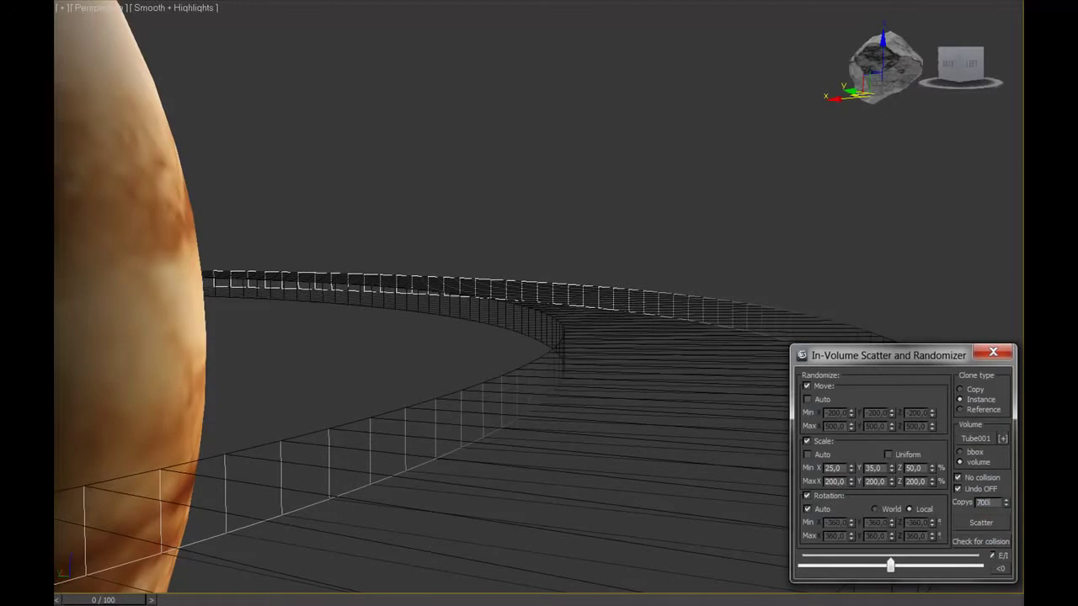
pyautogui.click(988, 525)
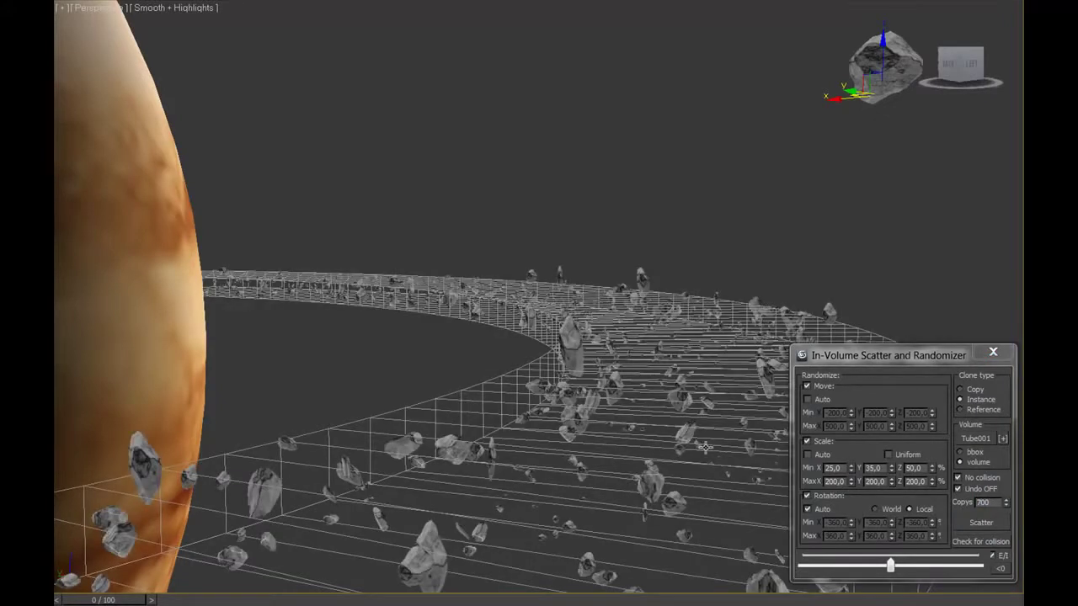
# - Hide the tube so only the rocks remain, and render the asteroid belt
pyautogui.rightClick(378, 385)
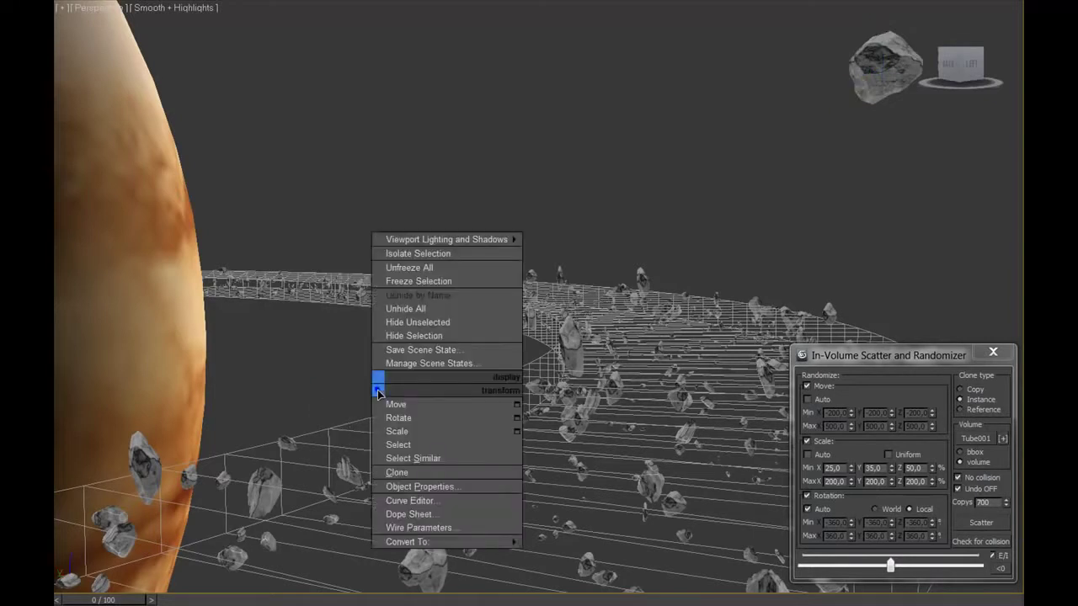
pyautogui.click(423, 338)
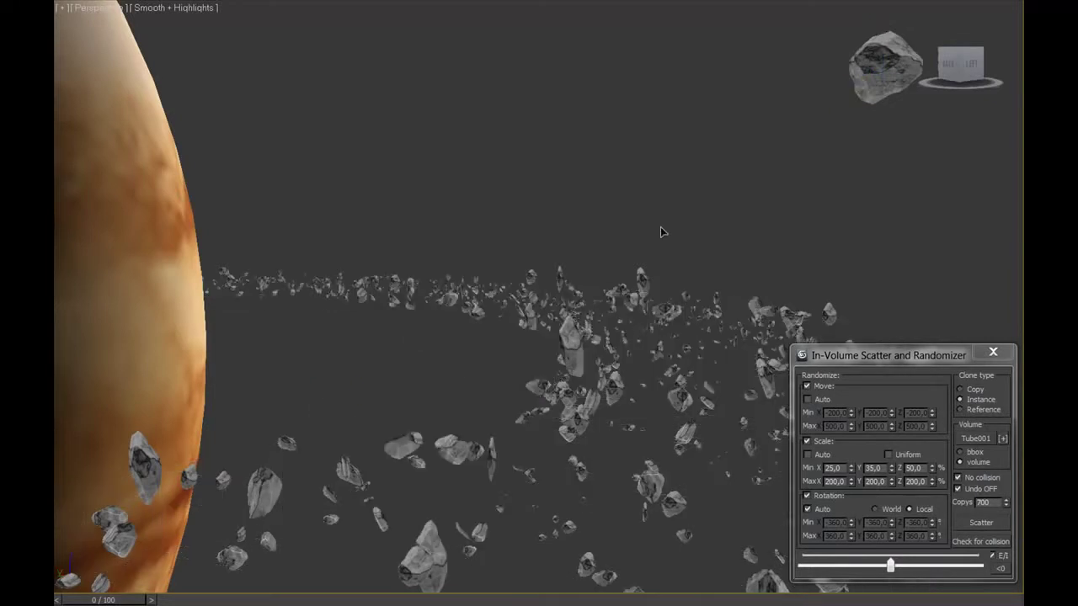
pyautogui.hotkey('shift', 'q')
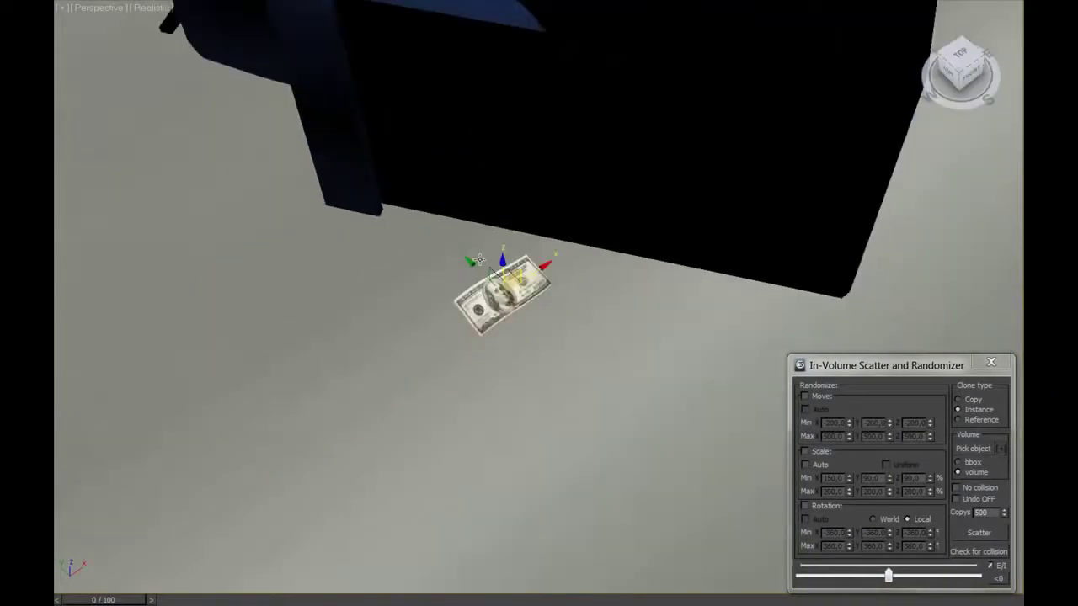
# - Bring the truck into view and pick Tunnel as the scatter volume
pyautogui.moveTo(480, 259)
pyautogui.keyDown('alt'); pyautogui.mouseDown(button='middle')
pyautogui.moveTo(610, 251)
pyautogui.moveTo(639, 222)
pyautogui.mouseUp(button='middle'); pyautogui.keyUp('alt')
pyautogui.scroll(-3, 610, 251)
pyautogui.keyDown('alt'); pyautogui.moveTo(692, 340); pyautogui.dragTo(667, 325, button='middle'); pyautogui.keyUp('alt')
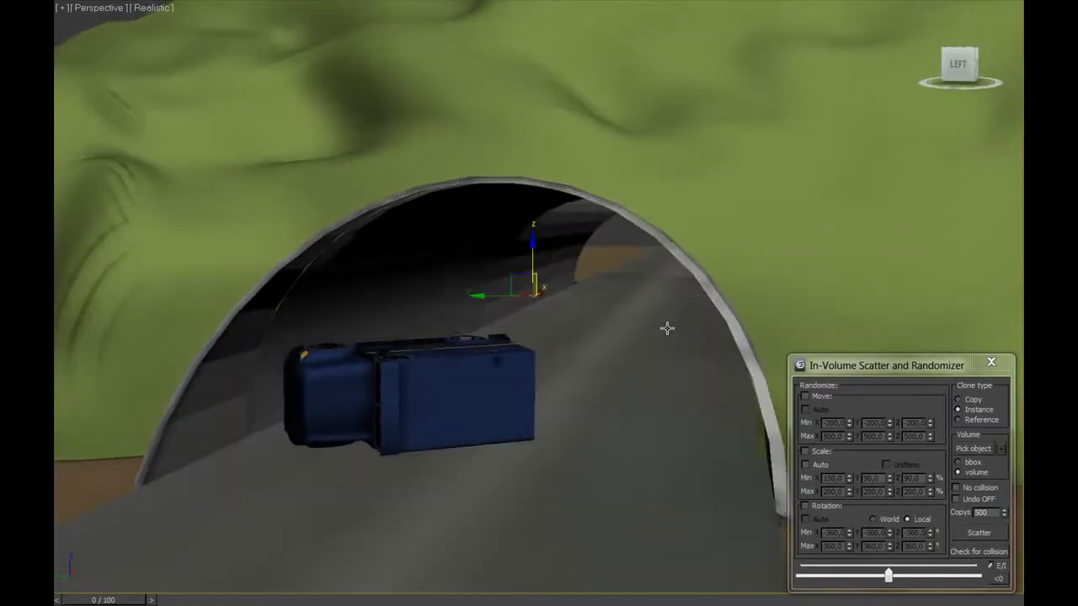
pyautogui.click(972, 449)
pyautogui.click(580, 259)
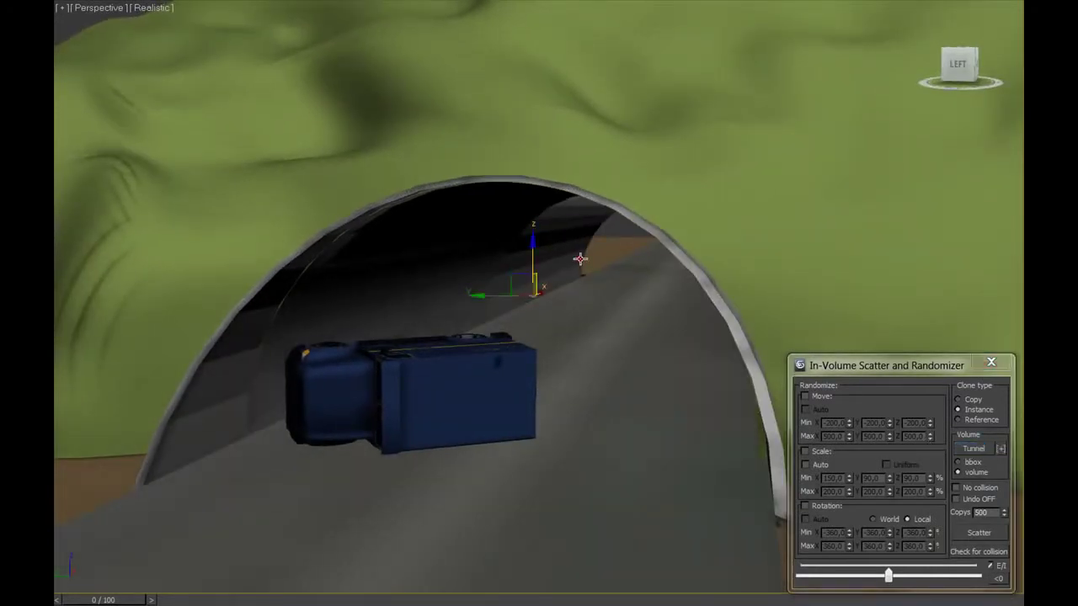
# - Enable Auto random Move and Rotation, then scatter 500 dollar bills inside the tunnel
pyautogui.click(821, 398)
pyautogui.keyDown('alt'); pyautogui.moveTo(626, 356); pyautogui.dragTo(629, 360, button='middle'); pyautogui.keyUp('alt')
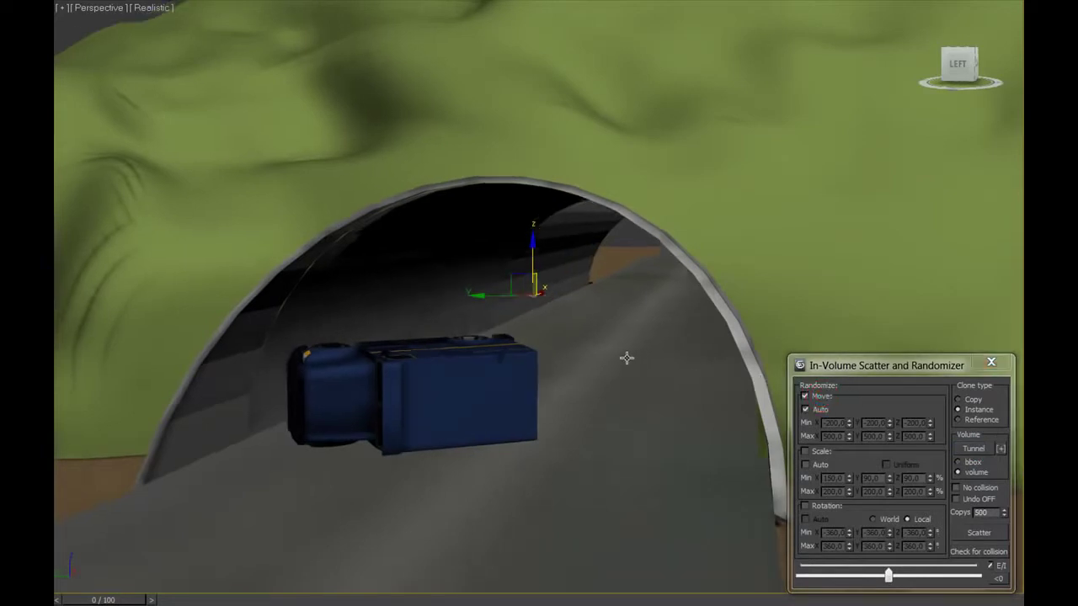
pyautogui.click(826, 509)
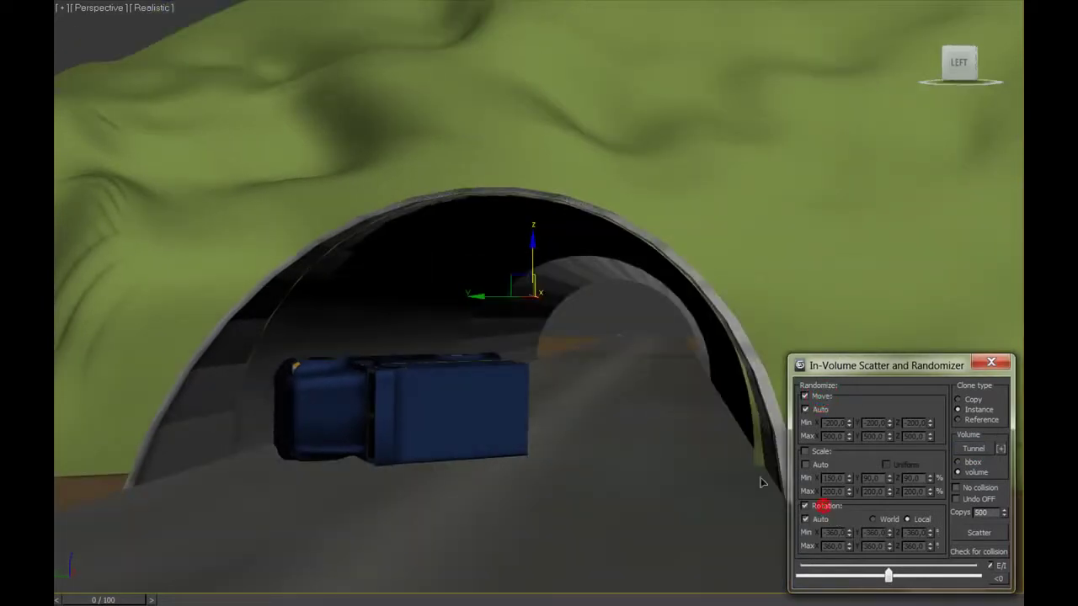
pyautogui.keyDown('alt'); pyautogui.moveTo(673, 416); pyautogui.dragTo(674, 417, button='middle'); pyautogui.keyUp('alt')
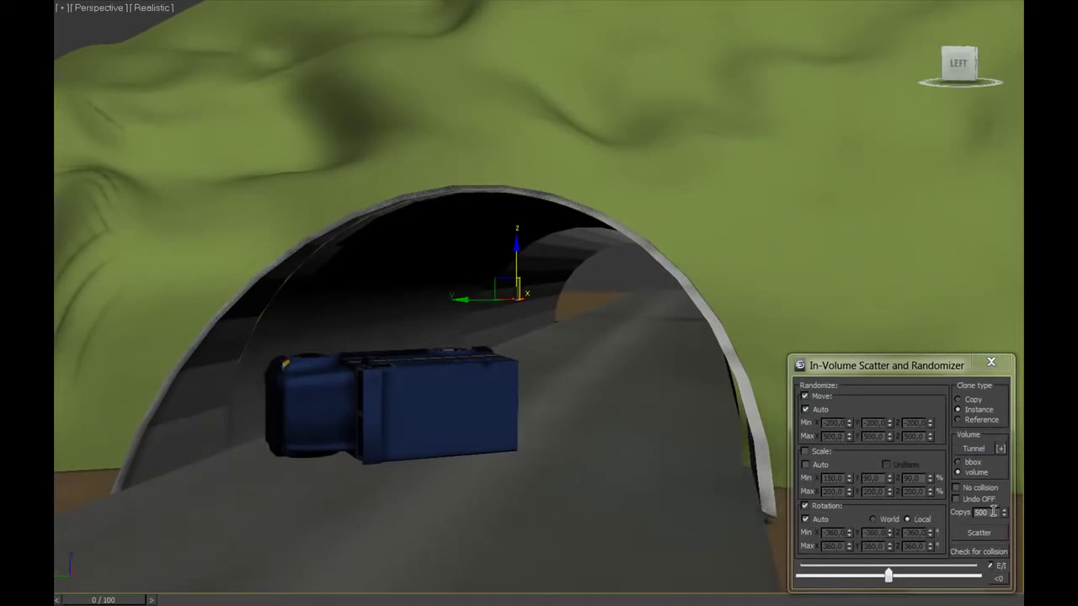
pyautogui.click(980, 534)
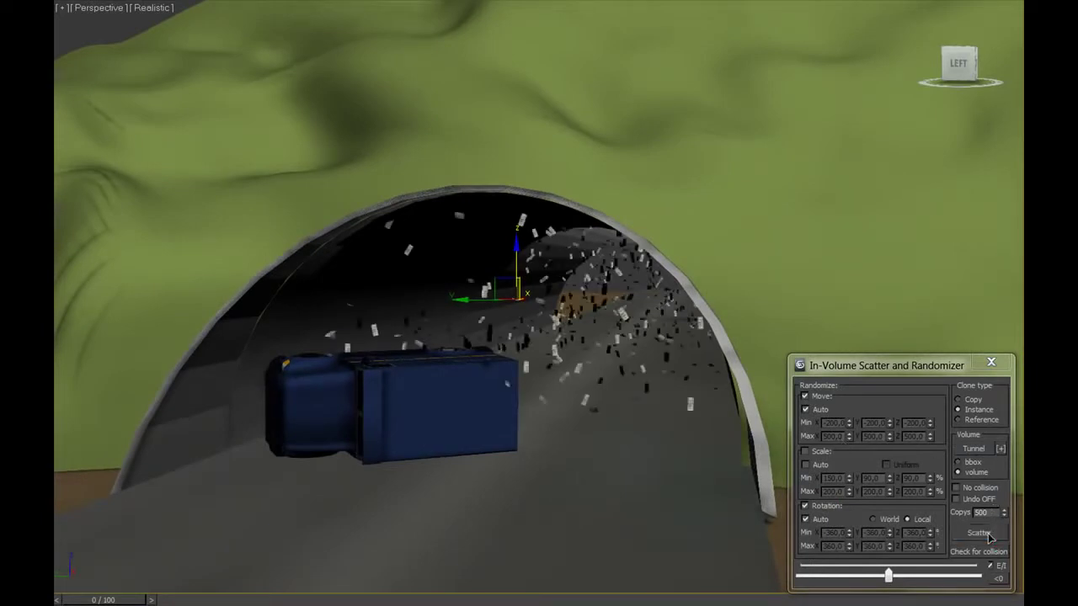
pyautogui.keyDown('alt'); pyautogui.moveTo(696, 393); pyautogui.dragTo(694, 398, button='middle'); pyautogui.keyUp('alt')
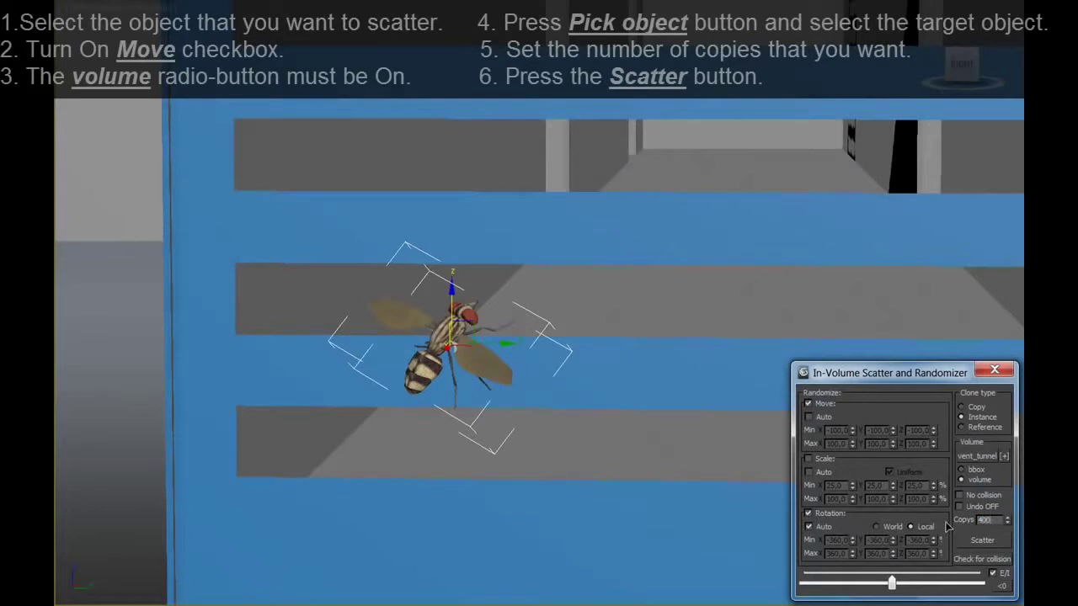
# - Scatter 400 flies into vent_tunnel and view all the ducts in wireframe with everything selected
pyautogui.click(982, 541)
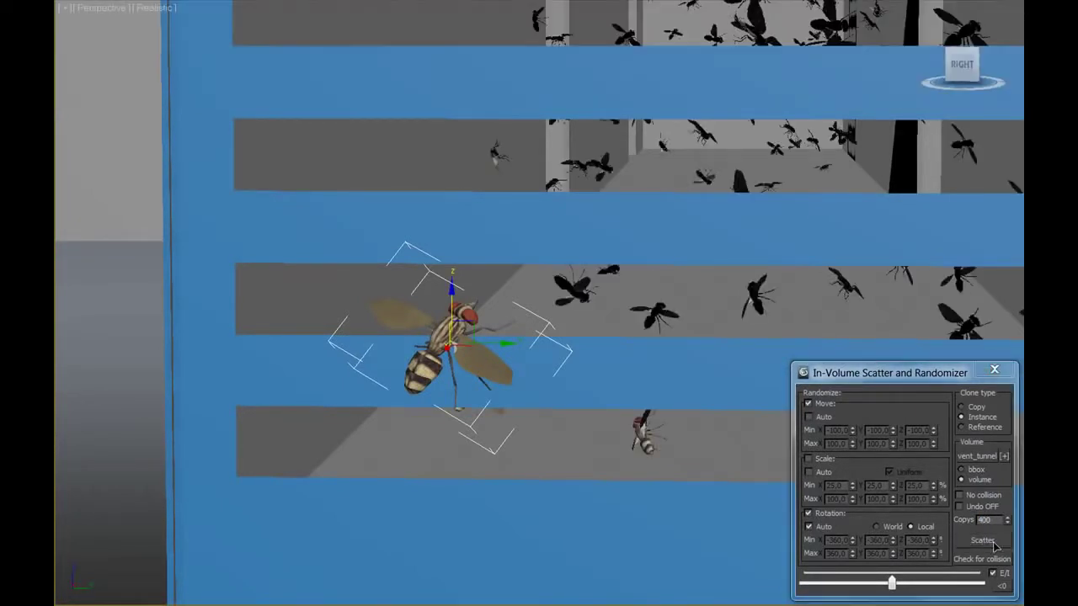
pyautogui.press('F3')
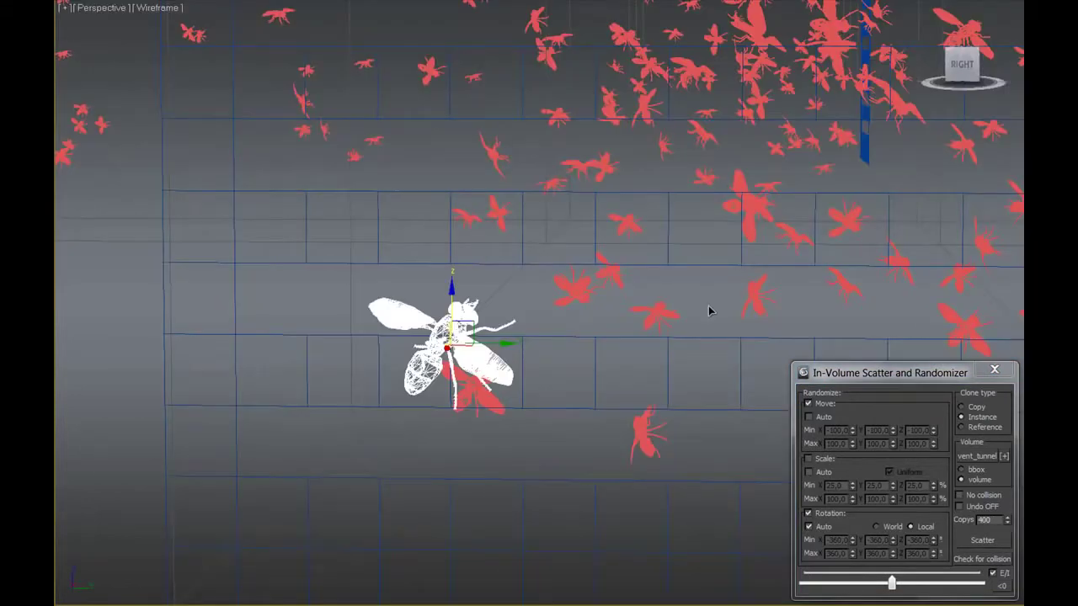
pyautogui.scroll(-5, 709, 312)
pyautogui.moveTo(710, 308)
pyautogui.keyDown('alt'); pyautogui.mouseDown(button='middle')
pyautogui.moveTo(643, 262)
pyautogui.moveTo(649, 376)
pyautogui.moveTo(667, 376)
pyautogui.moveTo(662, 366)
pyautogui.mouseUp(button='middle'); pyautogui.keyUp('alt')
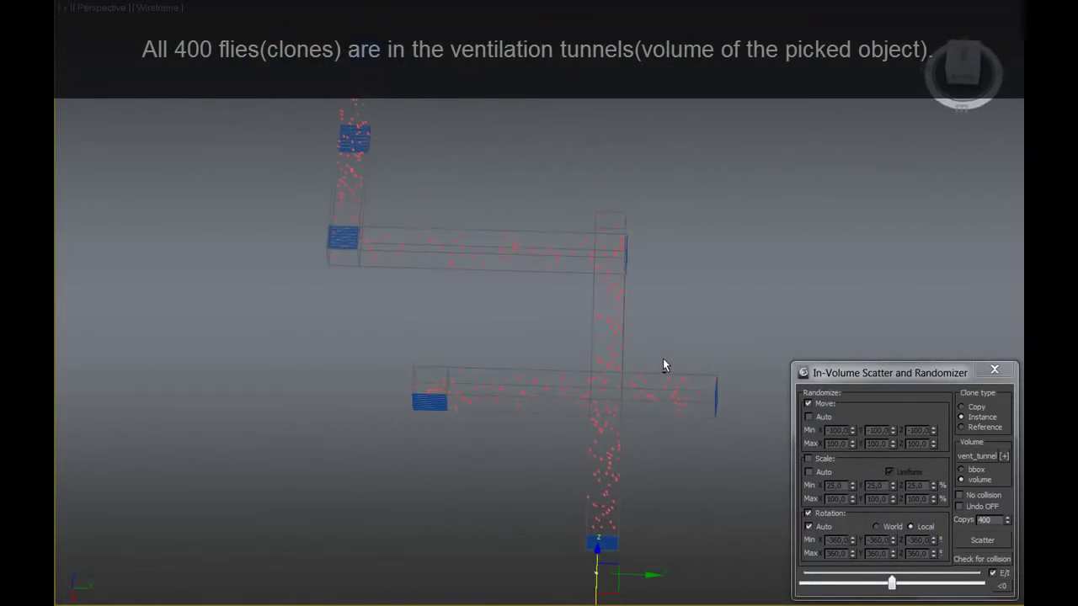
pyautogui.hotkey('ctrl', 'a')
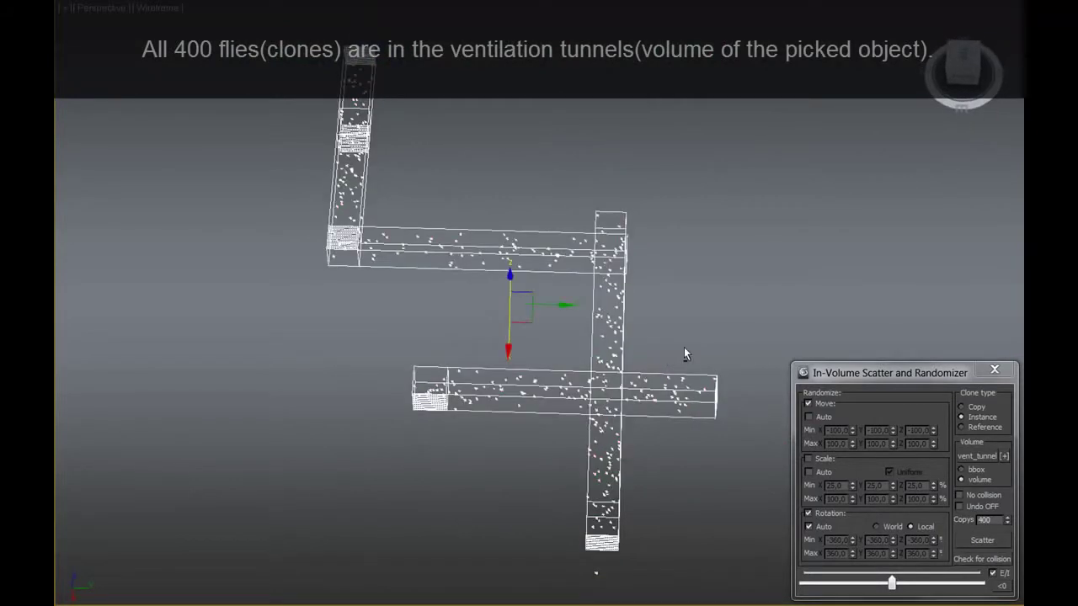
pyautogui.keyDown('alt'); pyautogui.moveTo(684, 353); pyautogui.dragTo(685, 349, button='middle'); pyautogui.keyUp('alt')
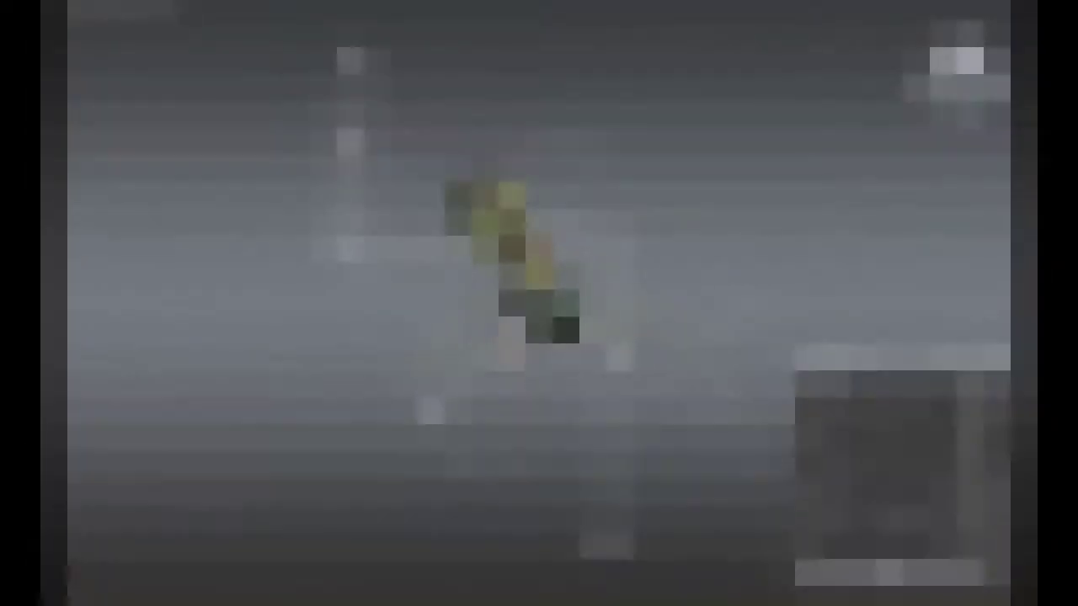
# - Bring the clover outline into view and pick Line004 as the scatter shape
pyautogui.scroll(-5, 551, 301)
pyautogui.scroll(-3, 530, 313)
pyautogui.scroll(-2, 510, 325)
pyautogui.moveTo(510, 325)
pyautogui.mouseDown(button='middle')
pyautogui.moveTo(552, 279)
pyautogui.moveTo(611, 291)
pyautogui.moveTo(597, 308)
pyautogui.mouseUp(button='middle')
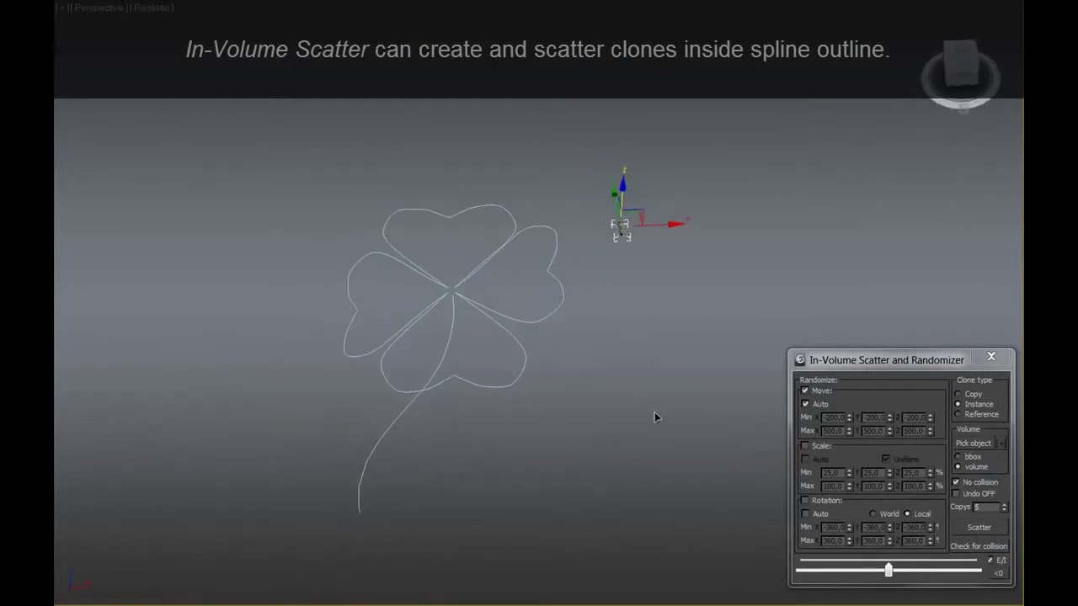
pyautogui.click(976, 443)
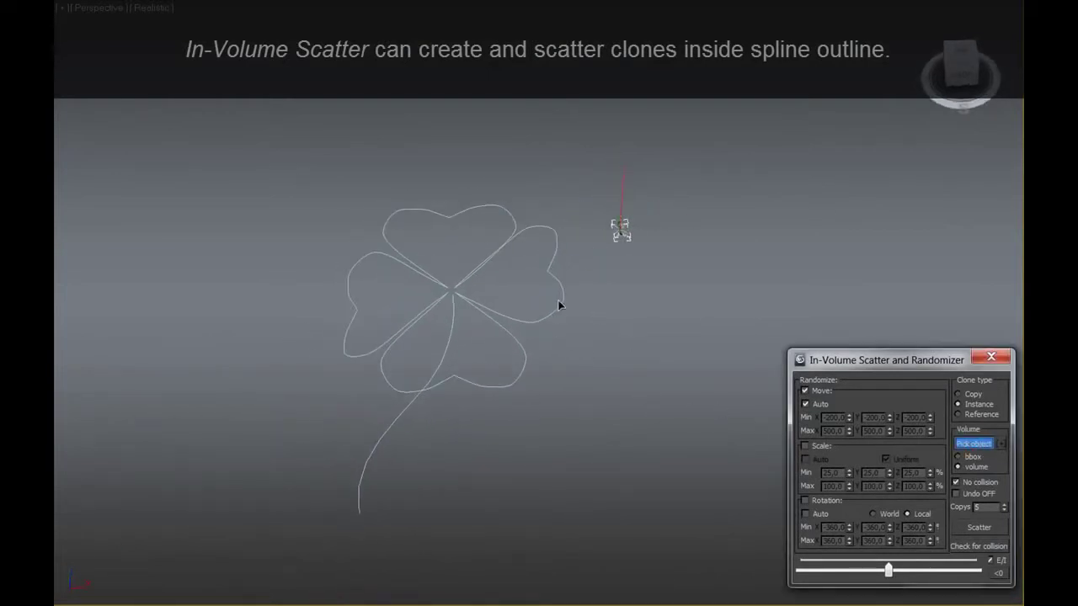
pyautogui.click(558, 305)
# - Scatter 40 ant copies inside the clover and orbit to inspect them
pyautogui.moveTo(608, 360)
pyautogui.keyDown('alt'); pyautogui.mouseDown(button='middle')
pyautogui.moveTo(598, 314)
pyautogui.moveTo(636, 307)
pyautogui.mouseUp(button='middle'); pyautogui.keyUp('alt')
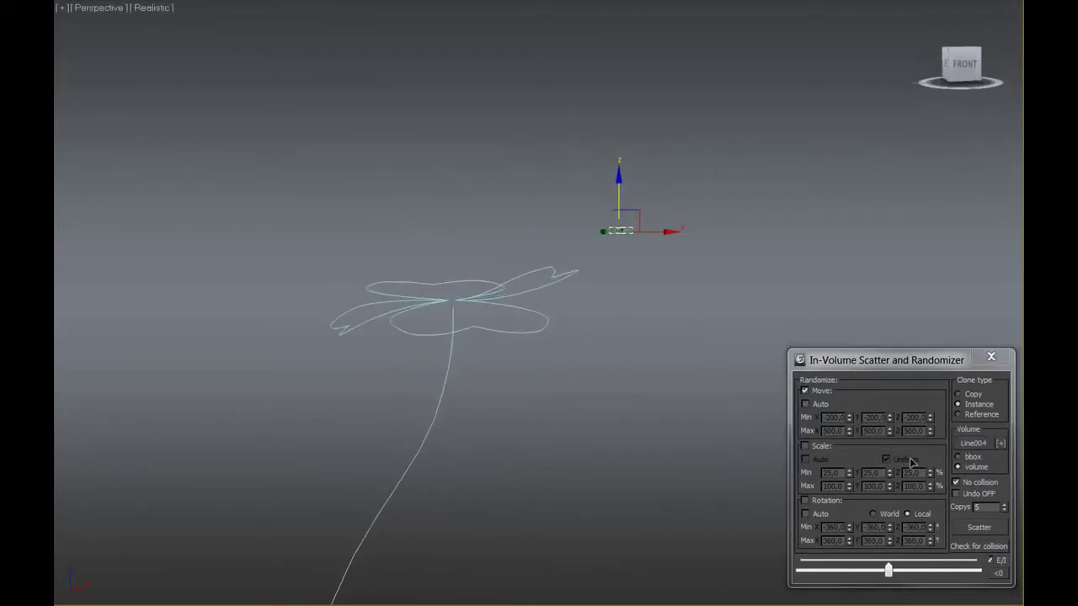
pyautogui.doubleClick(984, 507)
pyautogui.write('40')
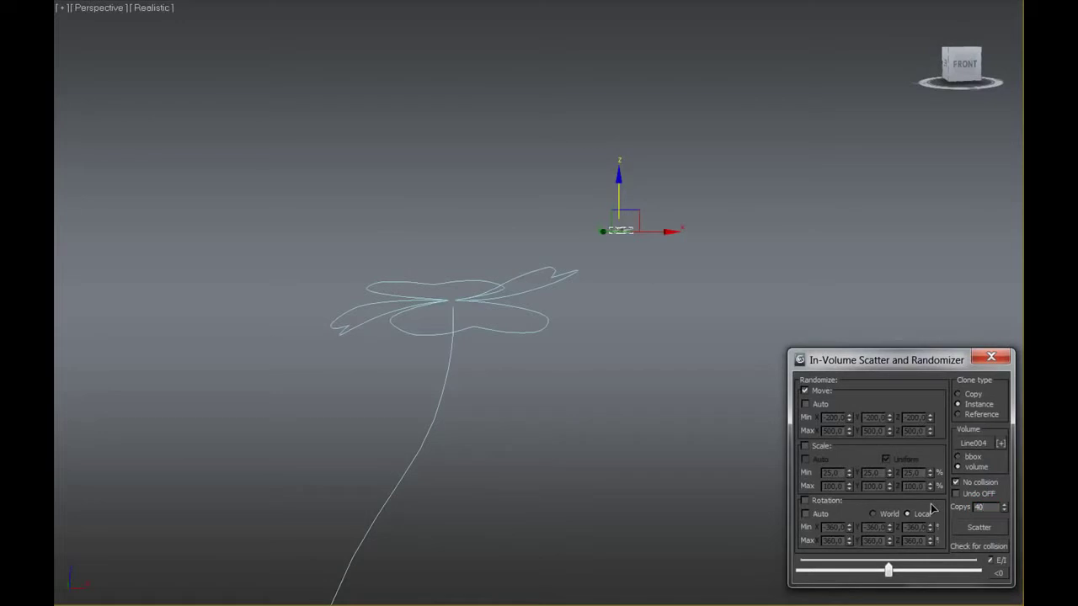
pyautogui.click(979, 528)
pyautogui.moveTo(589, 336)
pyautogui.keyDown('alt'); pyautogui.mouseDown(button='middle')
pyautogui.moveTo(539, 362)
pyautogui.moveTo(629, 378)
pyautogui.moveTo(619, 389)
pyautogui.mouseUp(button='middle'); pyautogui.keyUp('alt')
pyautogui.scroll(3, 521, 354)
pyautogui.scroll(3, 522, 355)
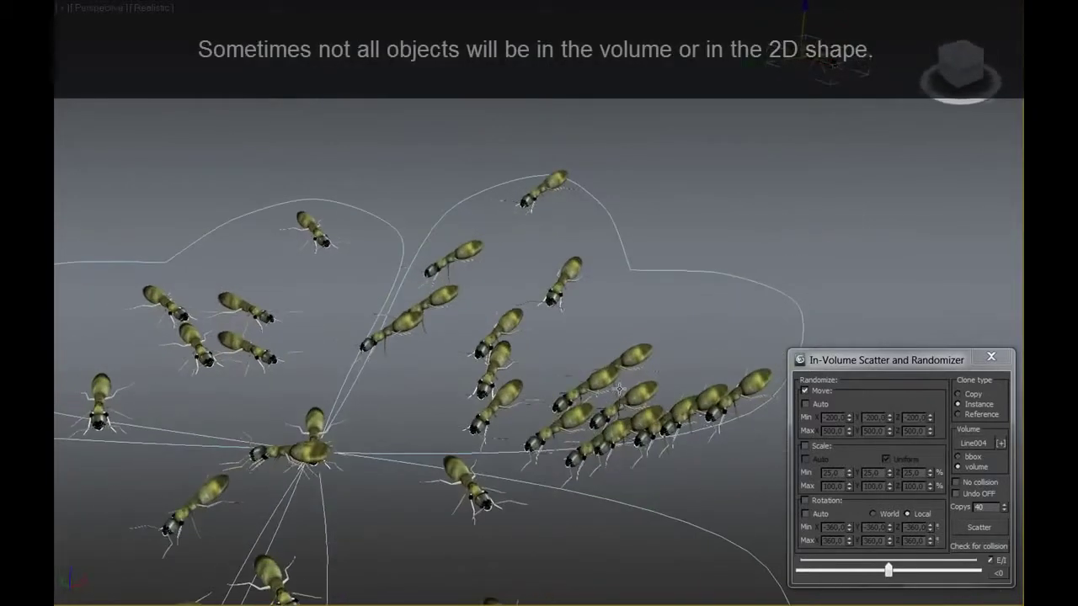
pyautogui.moveTo(615, 386); pyautogui.dragTo(712, 455)
pyautogui.moveTo(712, 455)
pyautogui.keyDown('alt'); pyautogui.mouseDown(button='middle')
pyautogui.moveTo(655, 453)
pyautogui.moveTo(649, 468)
pyautogui.moveTo(659, 465)
pyautogui.moveTo(618, 432)
pyautogui.mouseUp(button='middle'); pyautogui.keyUp('alt')
# - Turn on Scale with No collision and rescatter the 40 ants
pyautogui.scroll(-3, 618, 432)
pyautogui.scroll(-2, 618, 431)
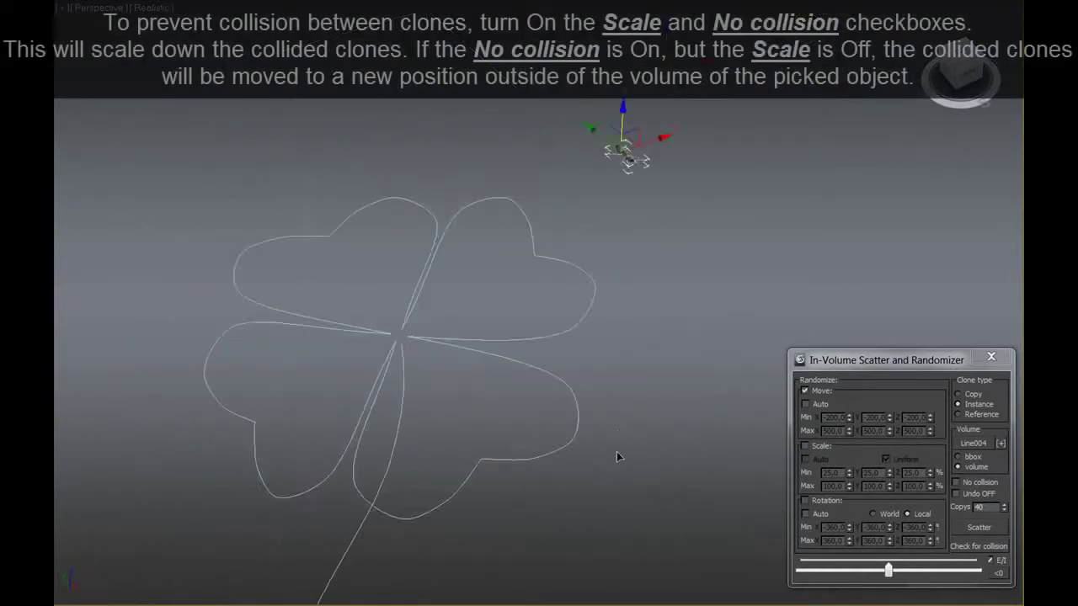
pyautogui.click(817, 448)
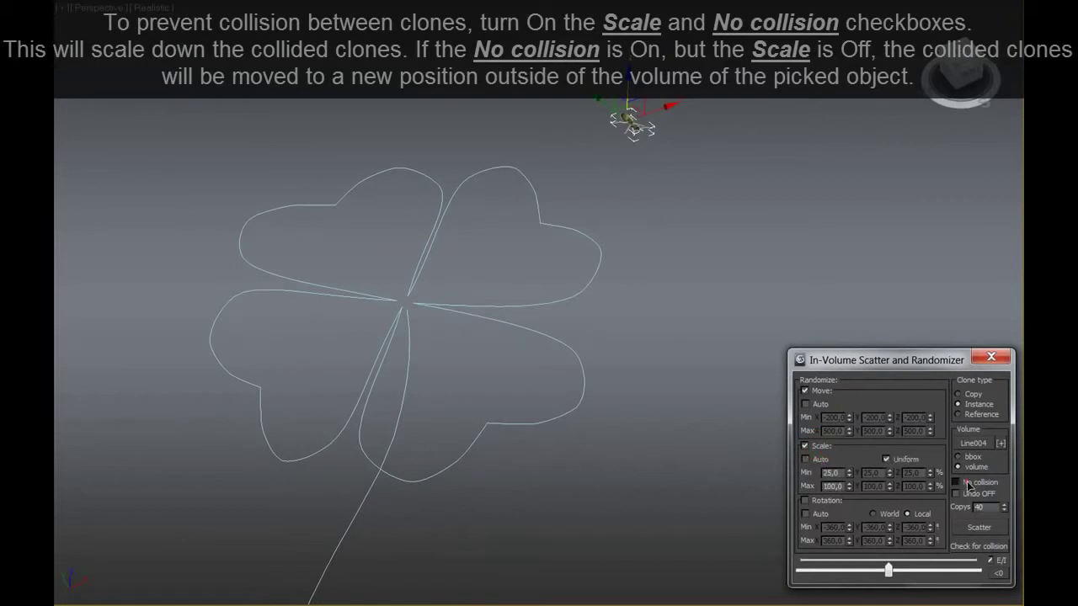
pyautogui.click(985, 528)
# - View the clover from above, clear the ant selection and select the green clover
pyautogui.moveTo(563, 375)
pyautogui.keyDown('alt'); pyautogui.mouseDown(button='middle')
pyautogui.moveTo(418, 268)
pyautogui.moveTo(598, 341)
pyautogui.moveTo(485, 353)
pyautogui.moveTo(285, 328)
pyautogui.mouseUp(button='middle'); pyautogui.keyUp('alt')
pyautogui.scroll(5, 516, 318)
pyautogui.scroll(-5, 517, 317)
pyautogui.scroll(-5, 346, 345)
pyautogui.moveTo(346, 345)
pyautogui.keyDown('alt'); pyautogui.mouseDown(button='middle')
pyautogui.moveTo(544, 397)
pyautogui.moveTo(747, 410)
pyautogui.moveTo(598, 364)
pyautogui.mouseUp(button='middle'); pyautogui.keyUp('alt')
pyautogui.scroll(2, 598, 365)
pyautogui.click(627, 400)
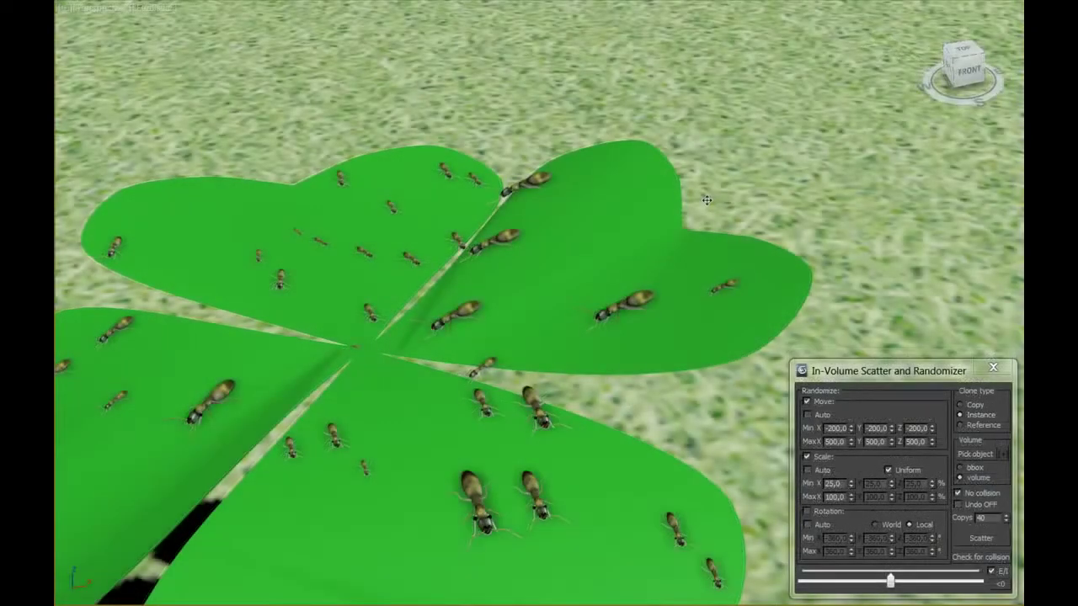
pyautogui.click(635, 203)
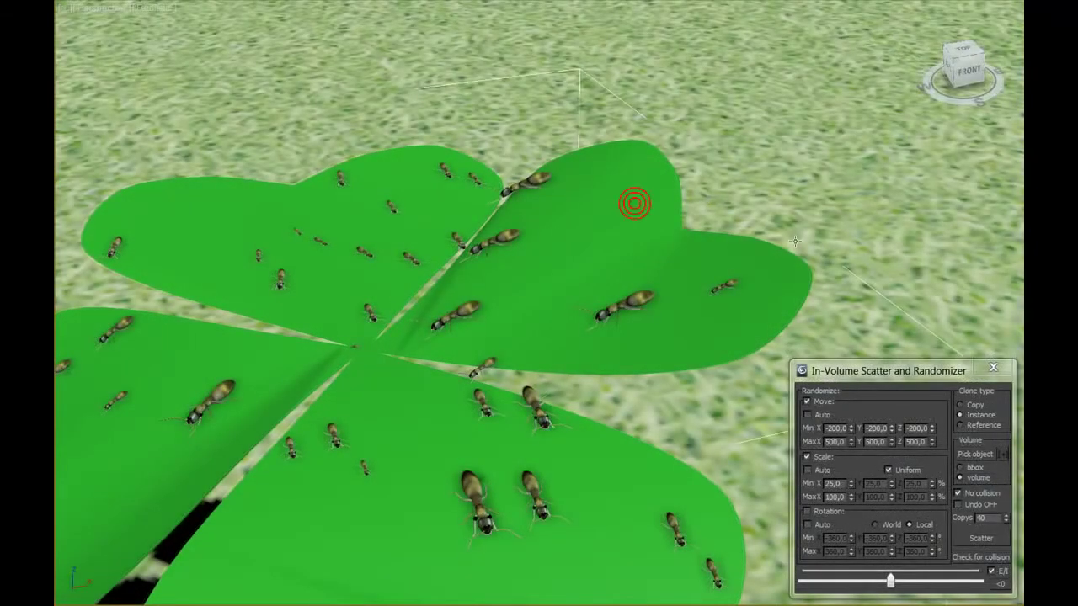
# - Frame the garden and scatter 3000 grass clumps across GrassField
pyautogui.press('z')
pyautogui.scroll(-3, 767, 234)
pyautogui.scroll(-3, 741, 226)
pyautogui.scroll(-3, 730, 223)
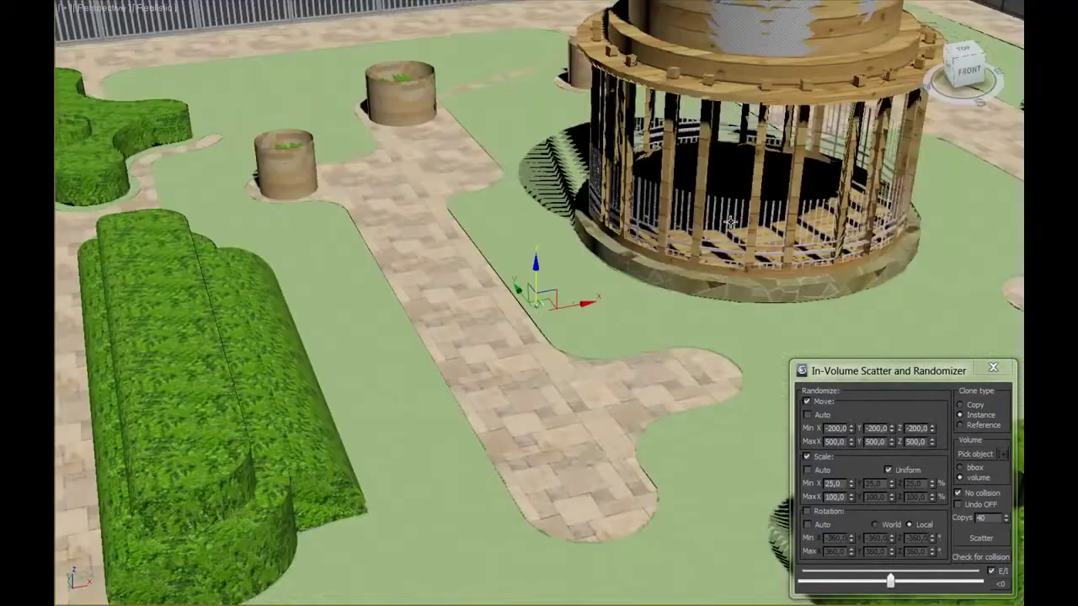
pyautogui.moveTo(675, 217); pyautogui.dragTo(642, 219, button='middle')
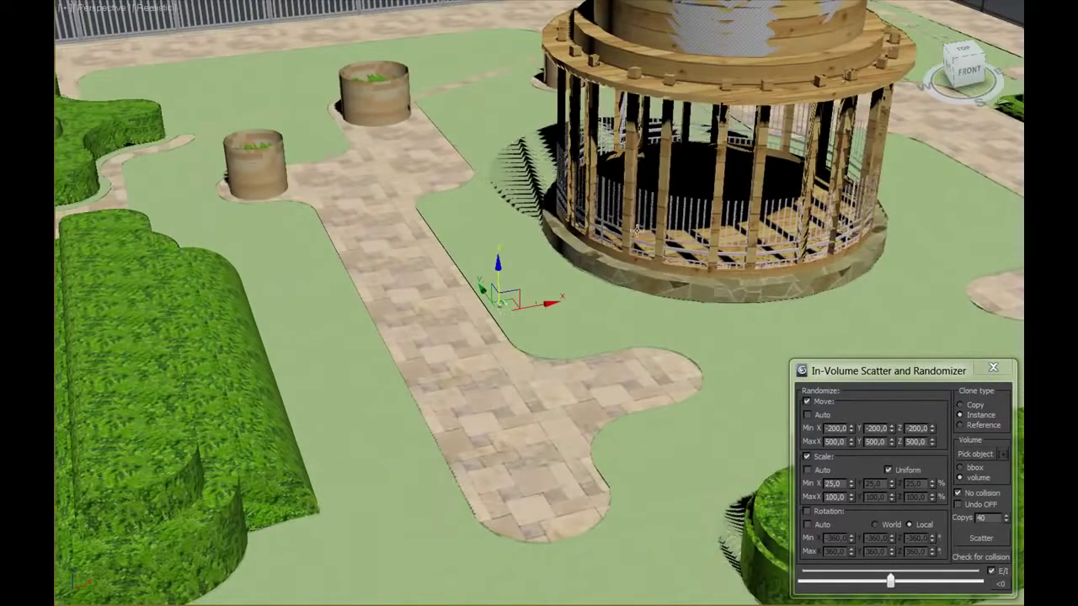
pyautogui.scroll(3, 641, 221)
pyautogui.click(977, 454)
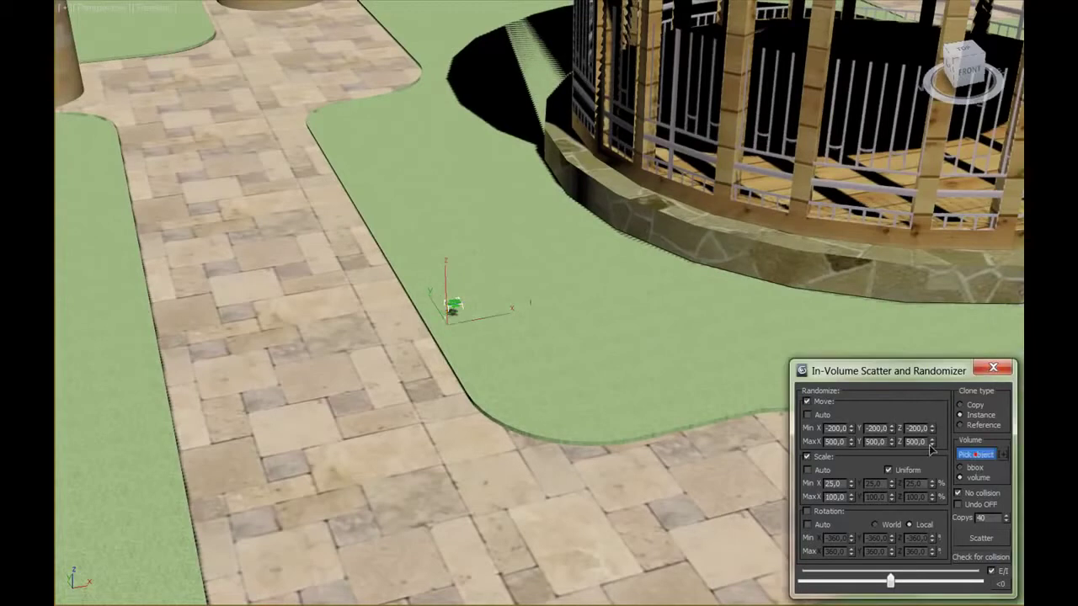
pyautogui.click(688, 358)
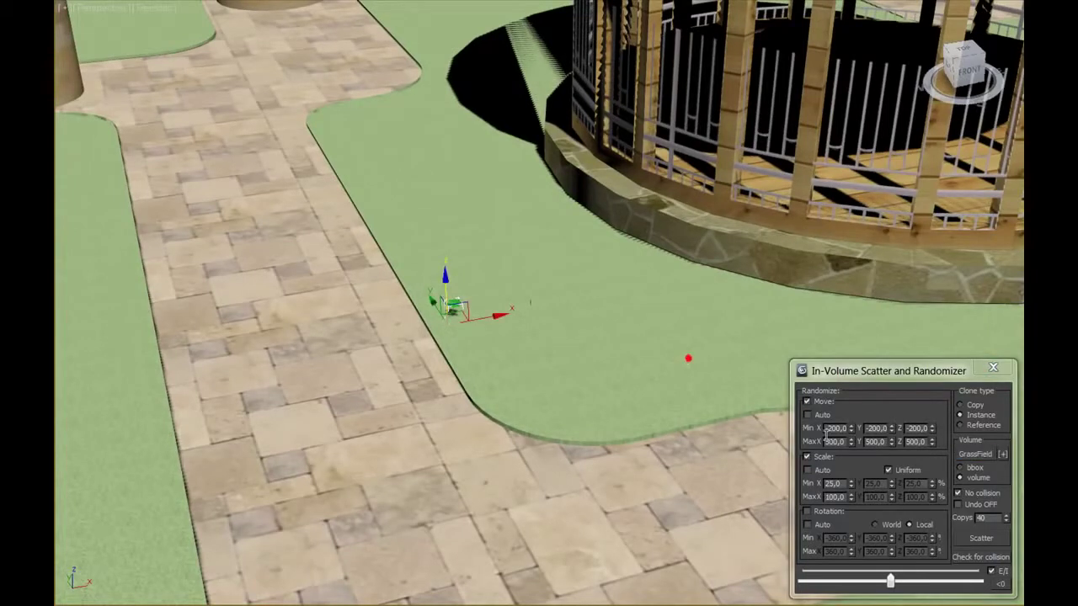
pyautogui.click(984, 517)
pyautogui.write('3000')
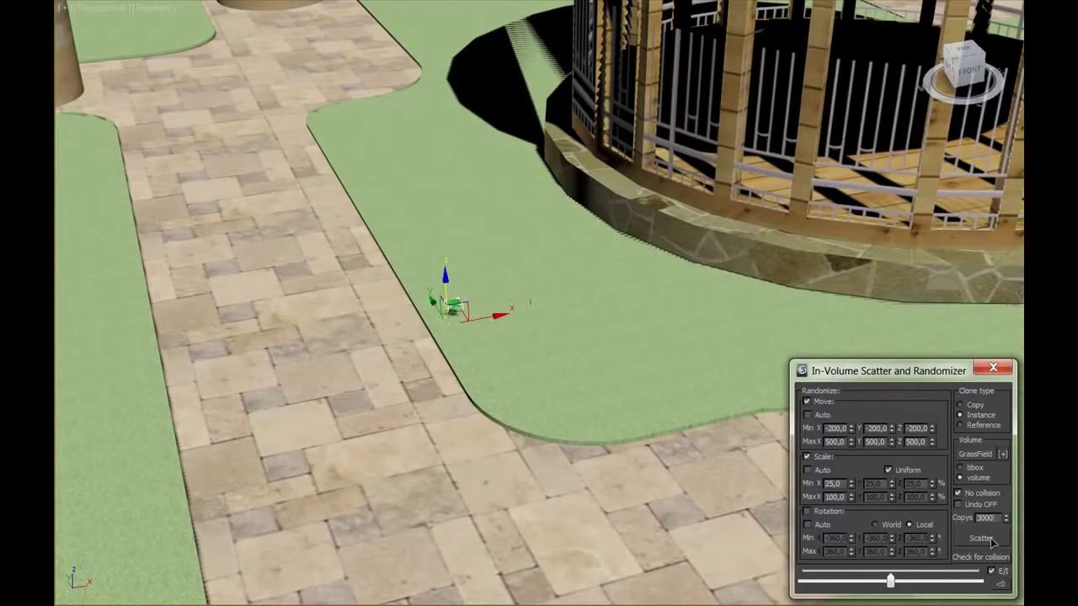
pyautogui.click(982, 539)
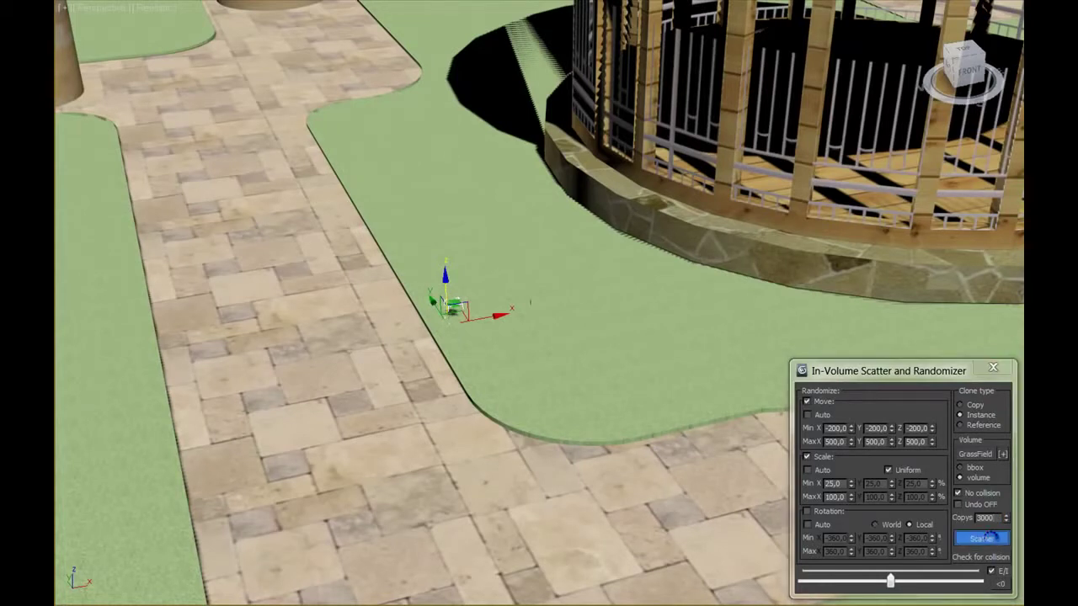
# - Orbit around the fountain, toggling wireframe on and off to inspect the grass
pyautogui.scroll(-3, 644, 312)
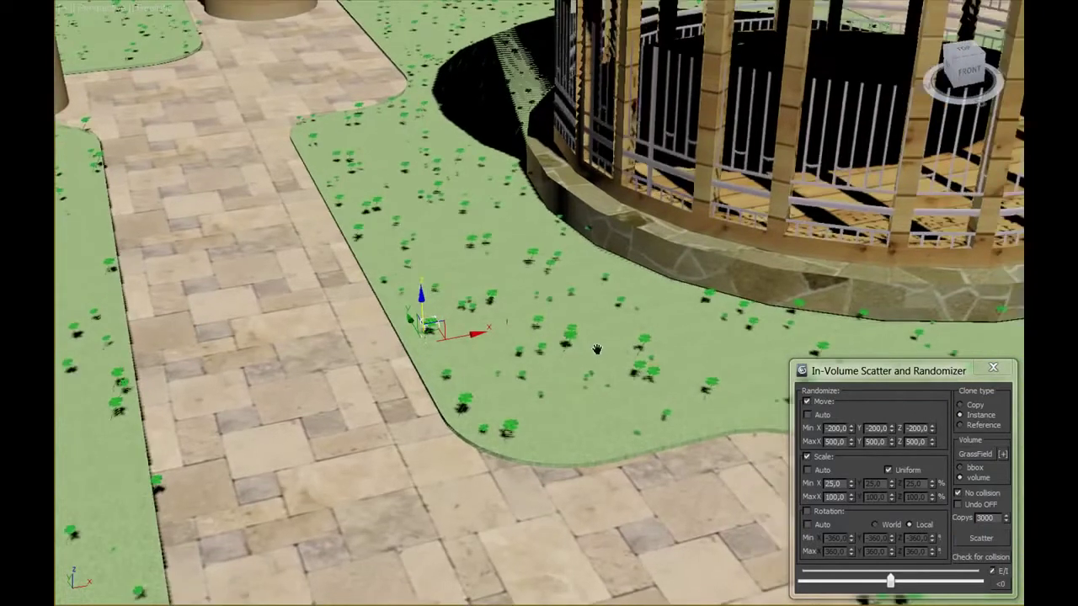
pyautogui.scroll(-3, 644, 312)
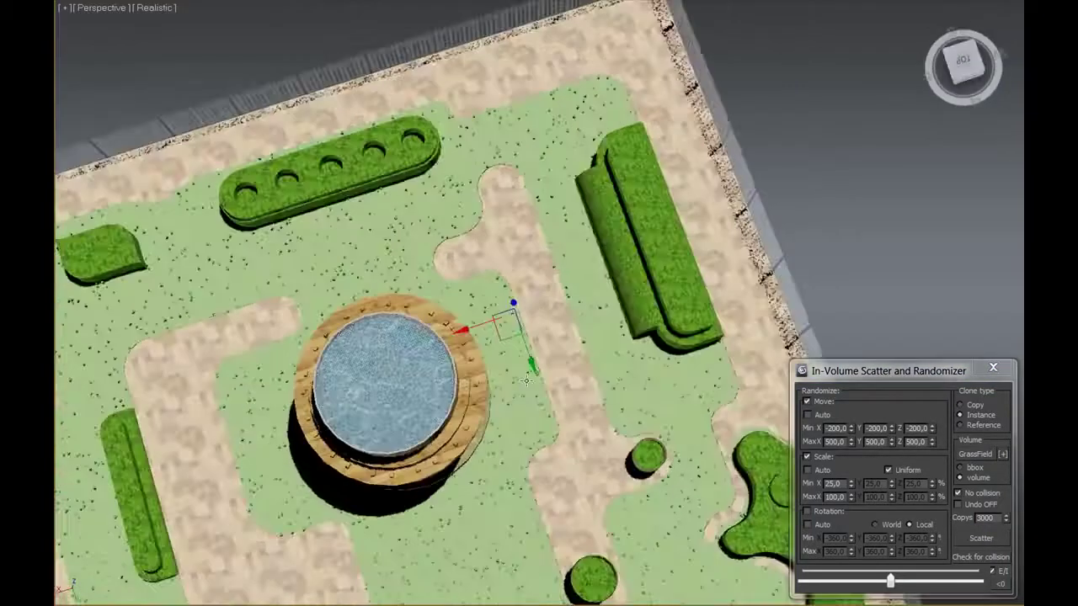
pyautogui.keyDown('alt'); pyautogui.moveTo(526, 381); pyautogui.dragTo(663, 366, button='middle'); pyautogui.keyUp('alt')
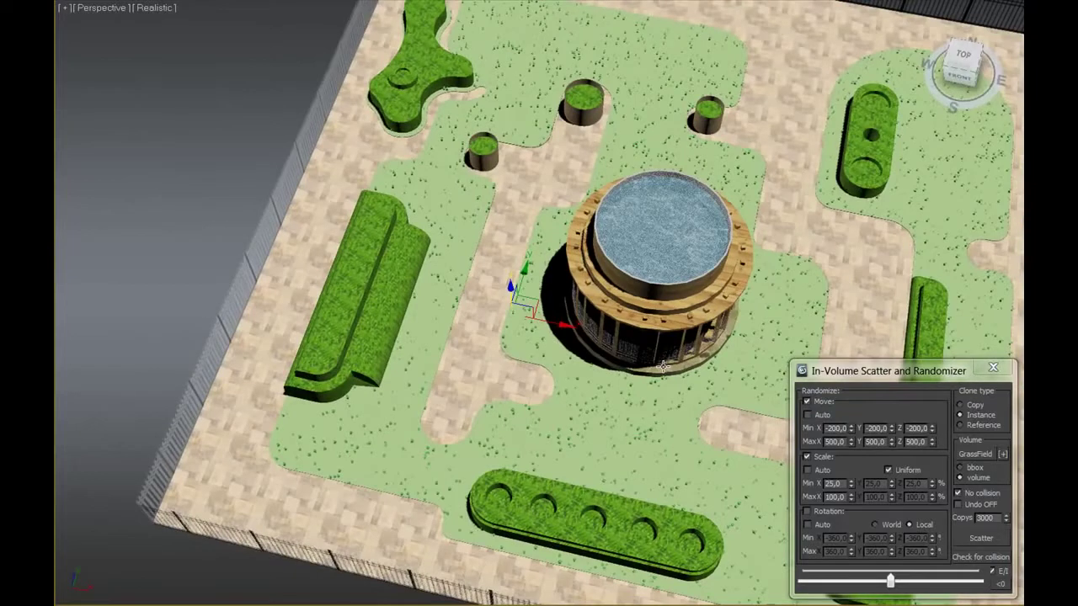
pyautogui.press('F3')
pyautogui.moveTo(710, 361)
pyautogui.keyDown('alt'); pyautogui.mouseDown(button='middle')
pyautogui.moveTo(564, 328)
pyautogui.moveTo(569, 349)
pyautogui.mouseUp(button='middle'); pyautogui.keyUp('alt')
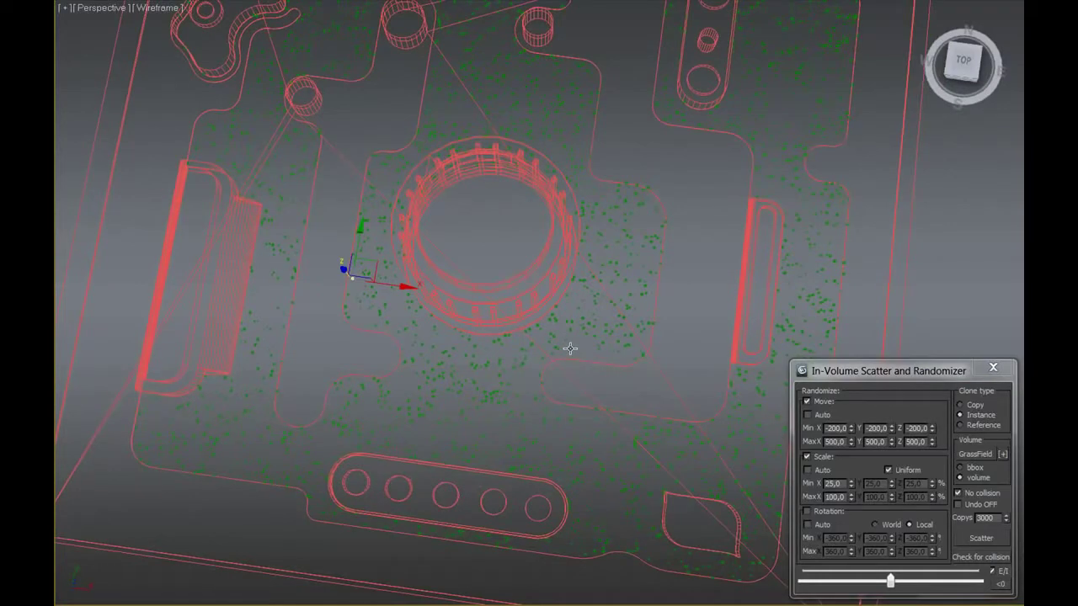
pyautogui.press('F3')
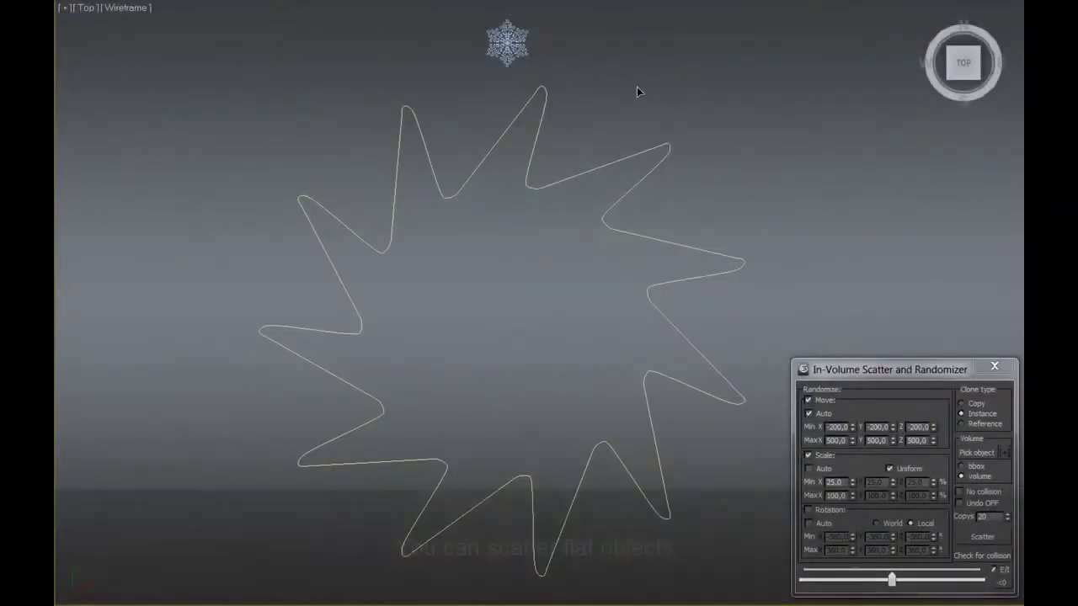
# - Scatter 300 snowflake copies inside the Star001 outline
pyautogui.click(508, 42)
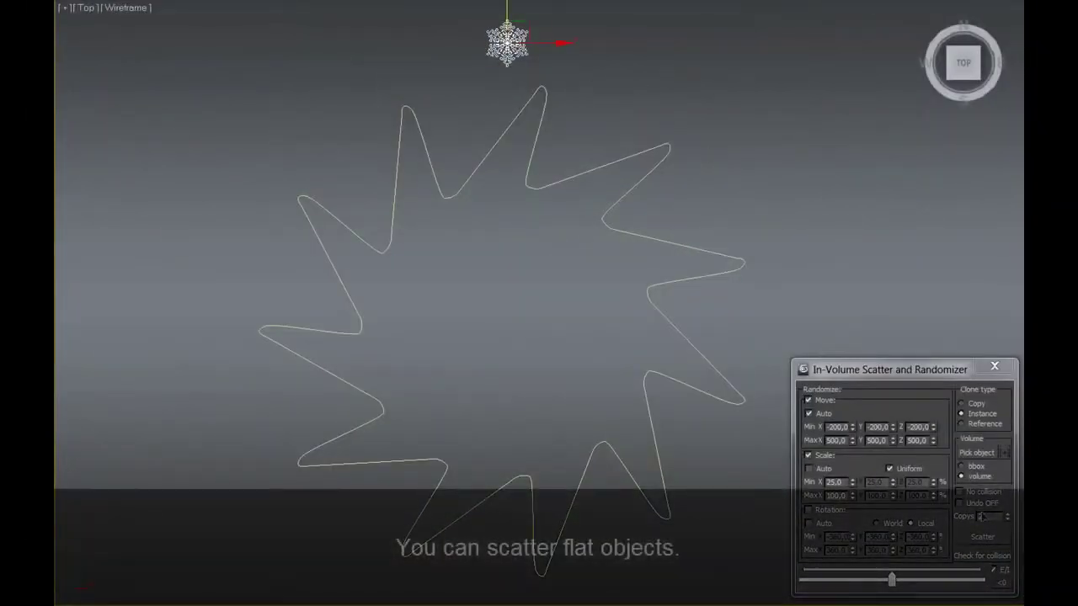
pyautogui.doubleClick(980, 517)
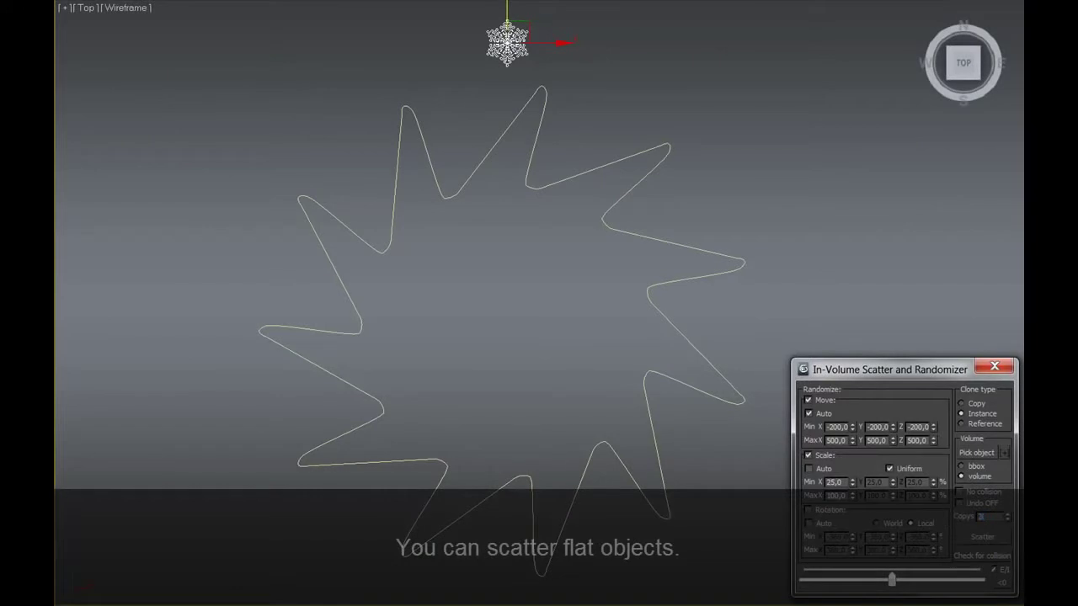
pyautogui.write('300')
pyautogui.click(977, 453)
pyautogui.click(689, 340)
pyautogui.click(987, 539)
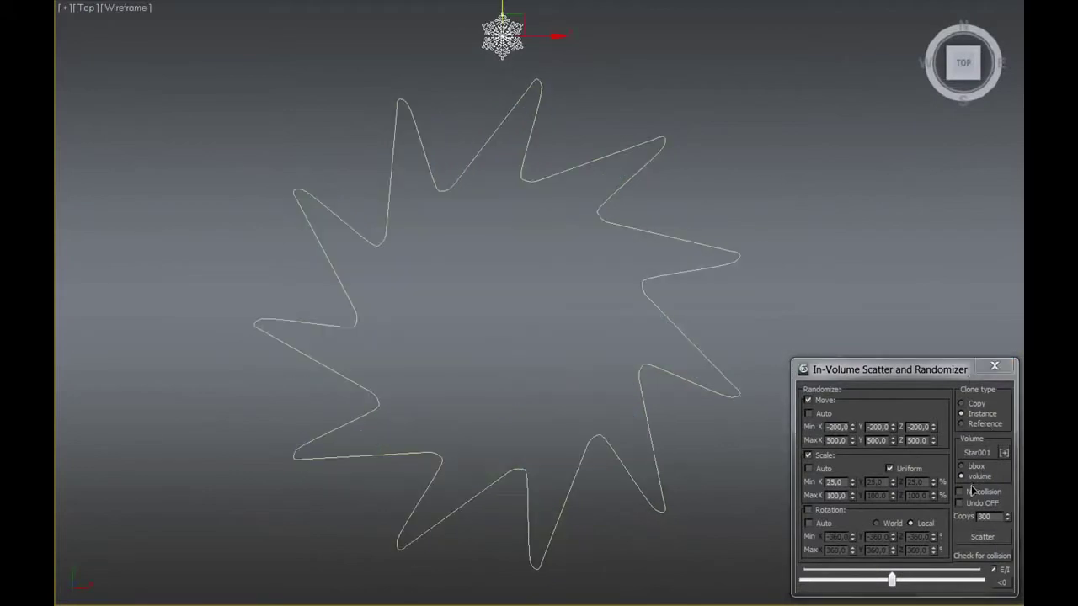
# - Enable No collision, rescatter the snowflakes, and region-select them all
pyautogui.click(960, 491)
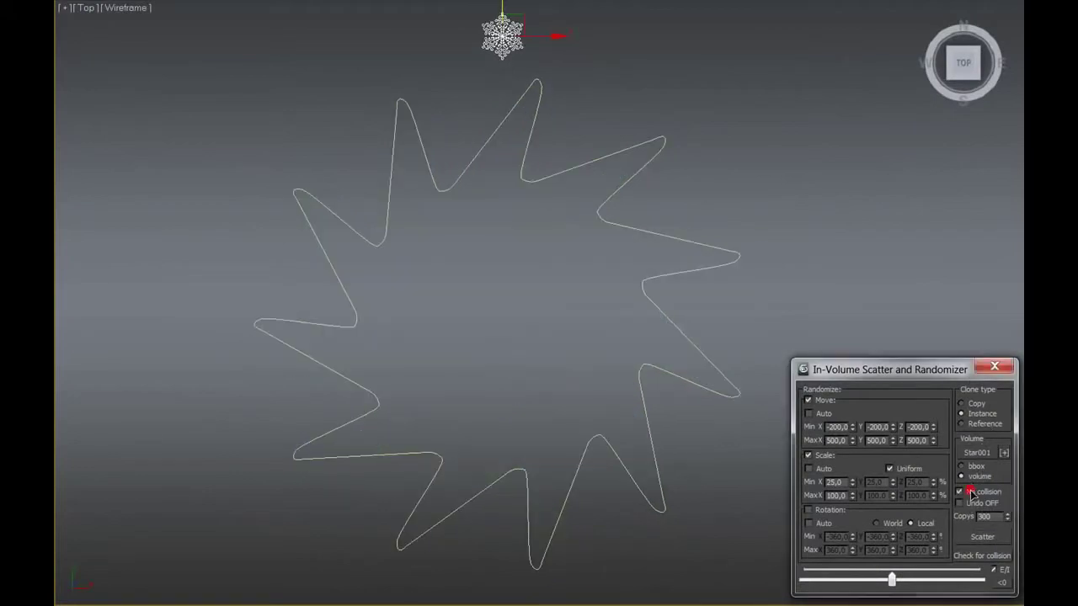
pyautogui.click(987, 540)
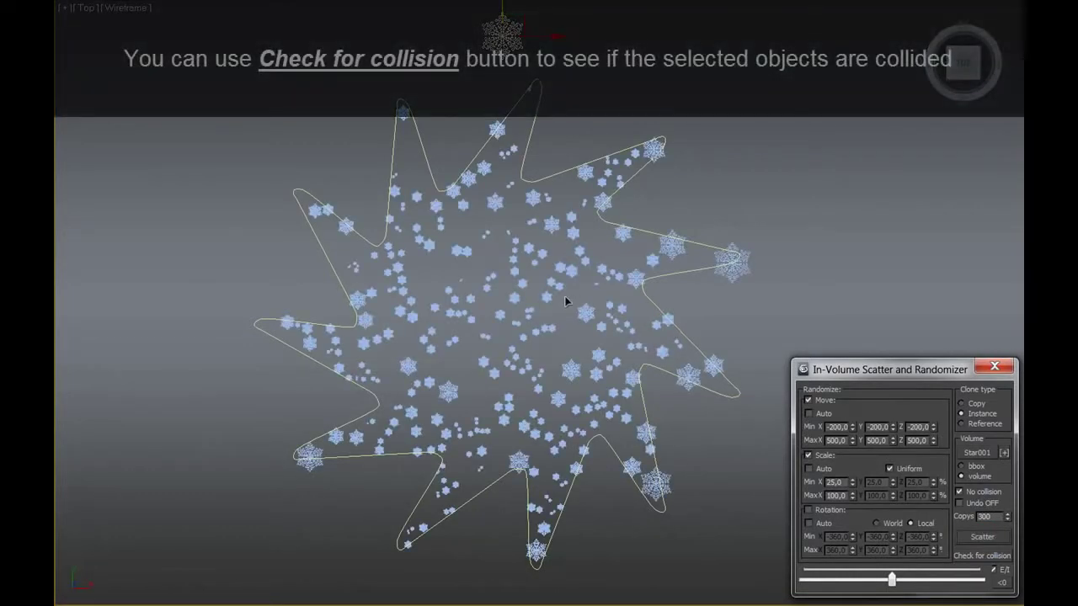
pyautogui.moveTo(212, 105); pyautogui.dragTo(786, 562)
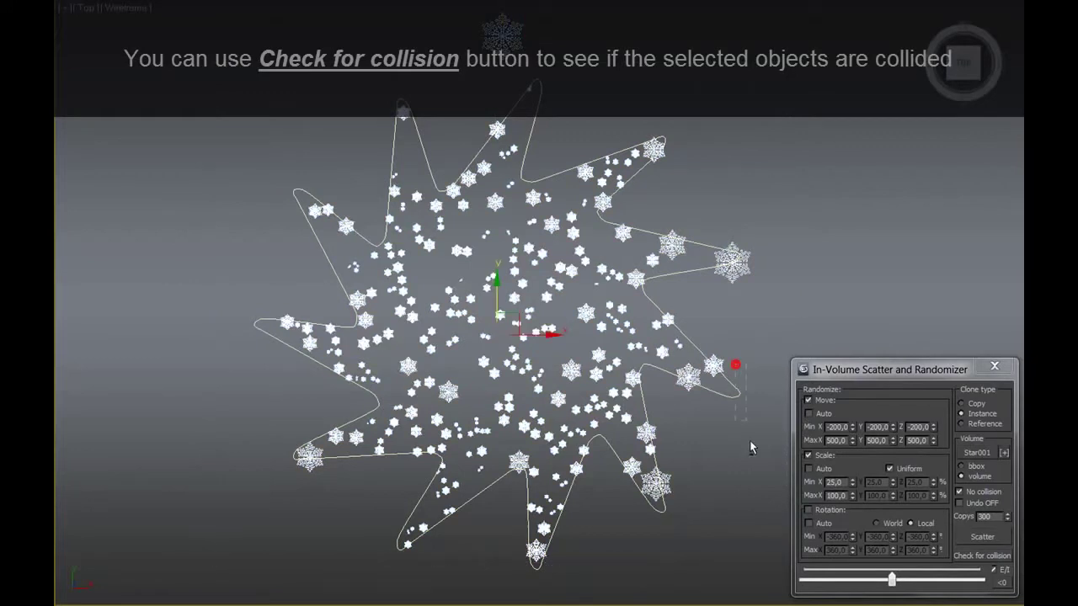
# - Check for collisions, then move a snowflake near the star's right edge onto its neighbour
pyautogui.click(982, 556)
pyautogui.moveTo(704, 333); pyautogui.dragTo(699, 339, button='middle')
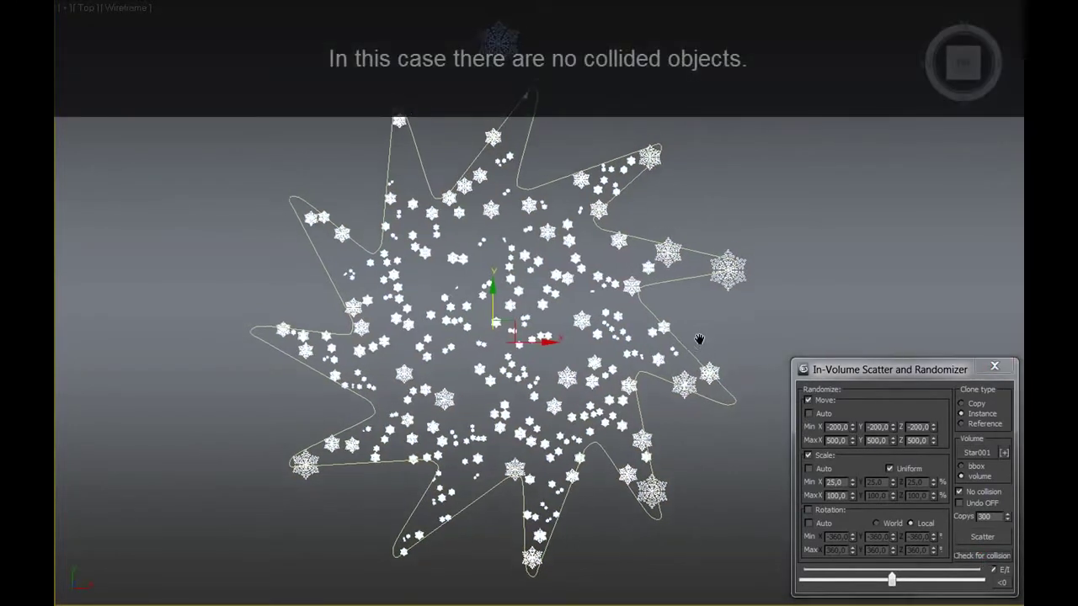
pyautogui.scroll(5, 701, 379)
pyautogui.scroll(3, 704, 392)
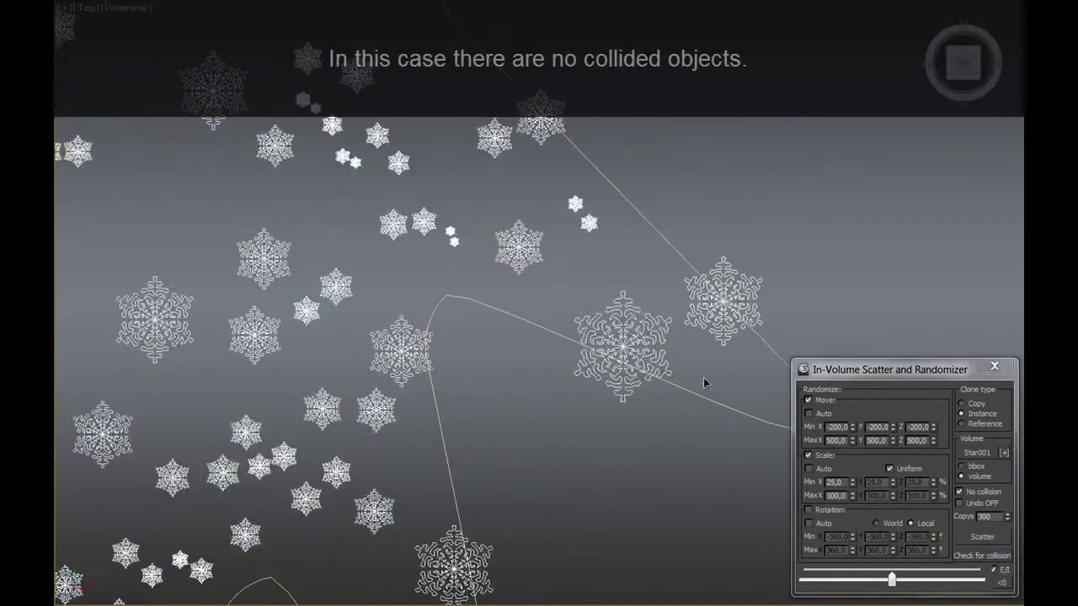
pyautogui.click(714, 320)
pyautogui.moveTo(746, 284); pyautogui.dragTo(700, 303)
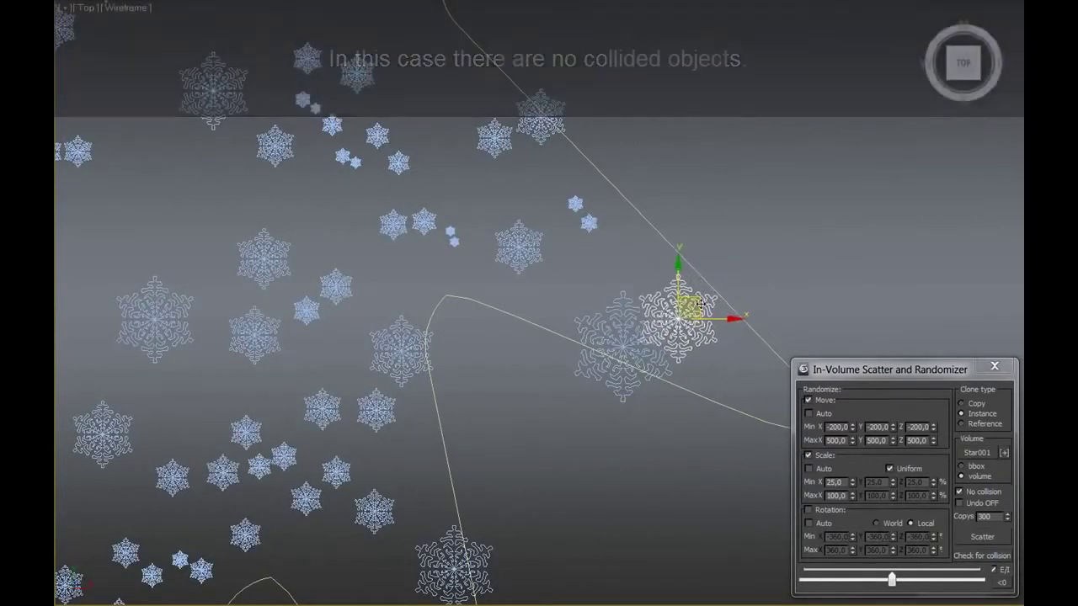
# - Select all snowflakes, run Check for collision and confirm selecting the overlapping ones
pyautogui.scroll(-2, 701, 303)
pyautogui.scroll(-3, 673, 303)
pyautogui.scroll(-3, 640, 302)
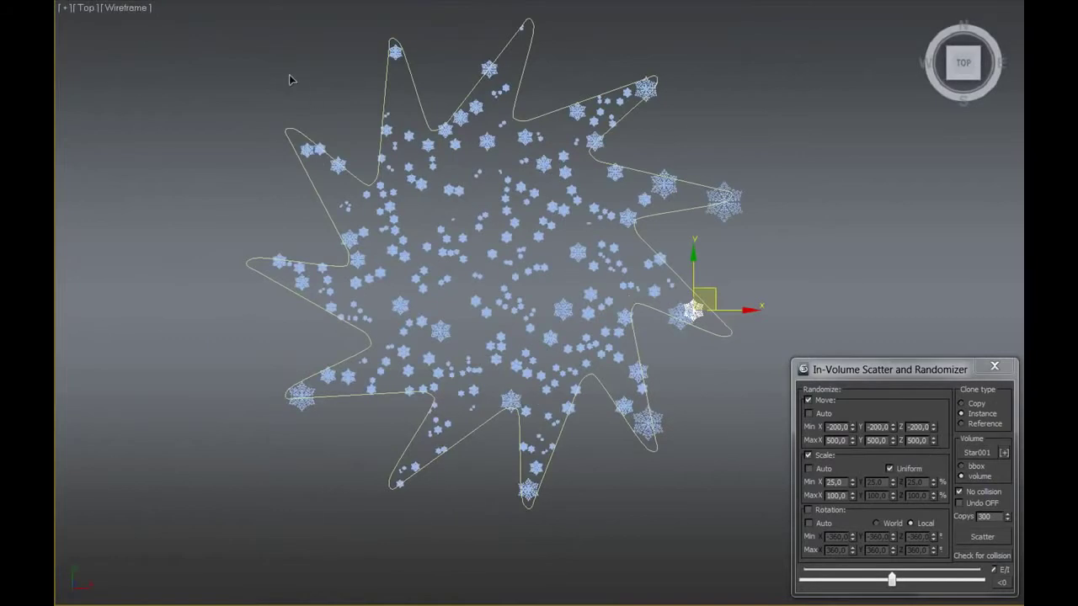
pyautogui.hotkey('ctrl', 'a')
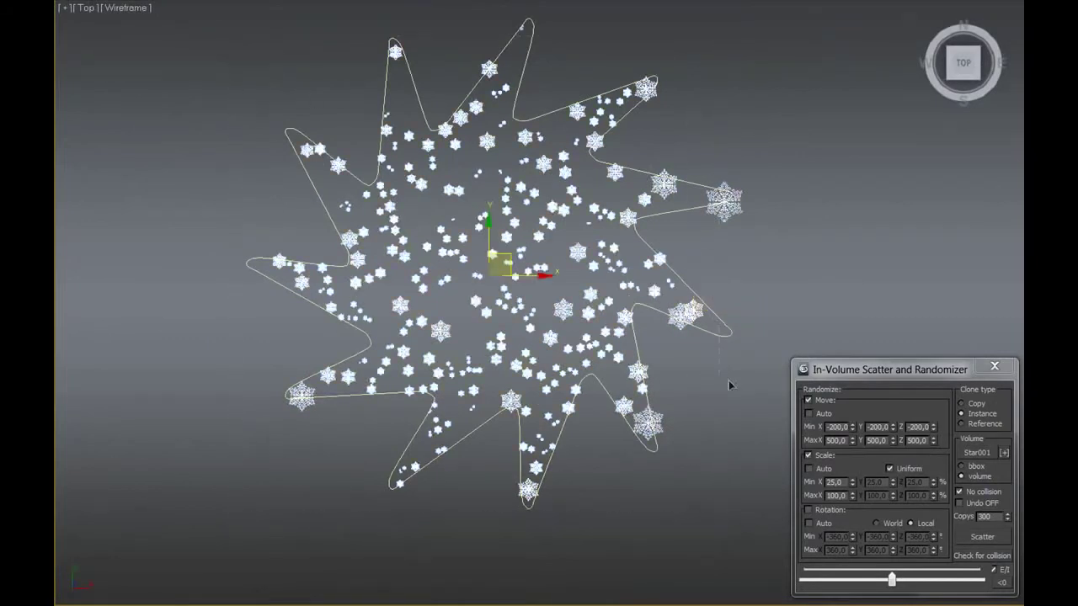
pyautogui.click(974, 556)
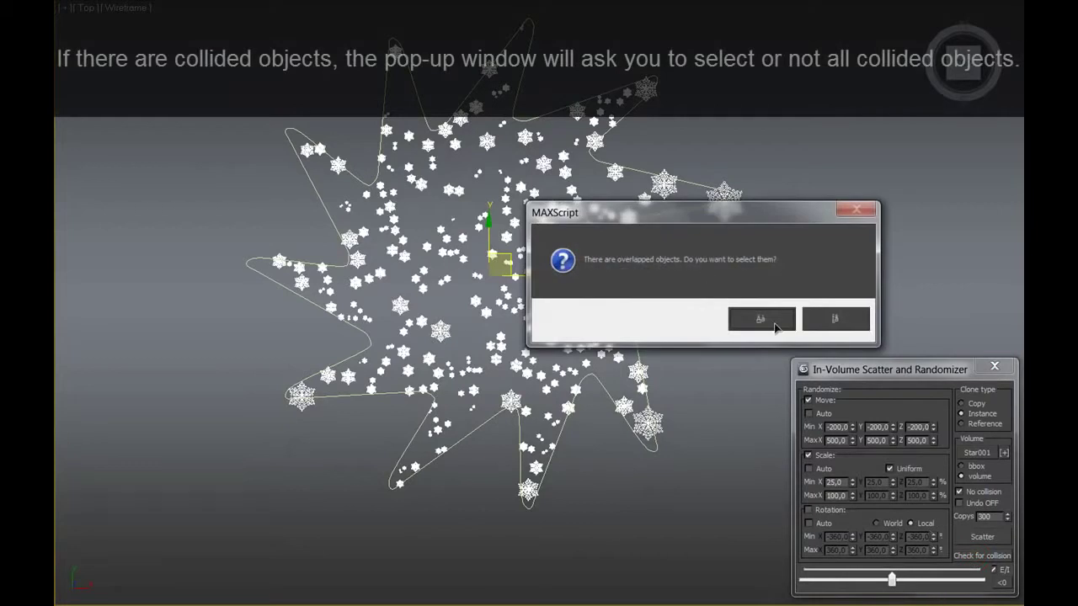
pyautogui.click(760, 319)
pyautogui.scroll(2, 676, 326)
pyautogui.scroll(4, 676, 326)
pyautogui.moveTo(677, 326); pyautogui.dragTo(694, 337, button='middle')
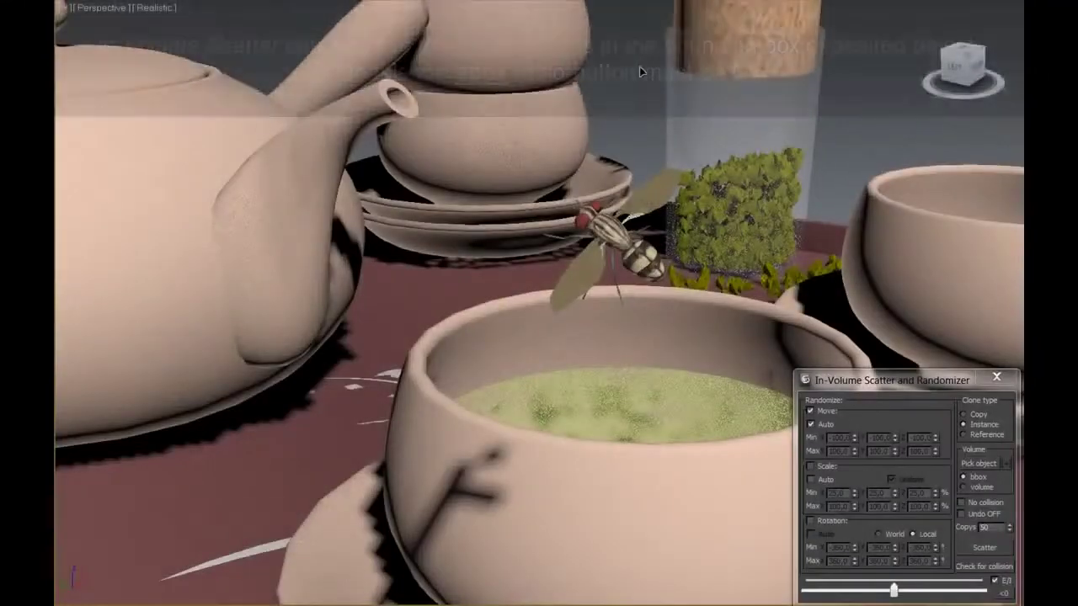
# - Scatter 50 fly copies within the bounding box of tea set Group_001
pyautogui.click(604, 238)
pyautogui.keyDown('alt'); pyautogui.moveTo(483, 234); pyautogui.dragTo(521, 231, button='middle'); pyautogui.keyUp('alt')
pyautogui.scroll(-5, 525, 233)
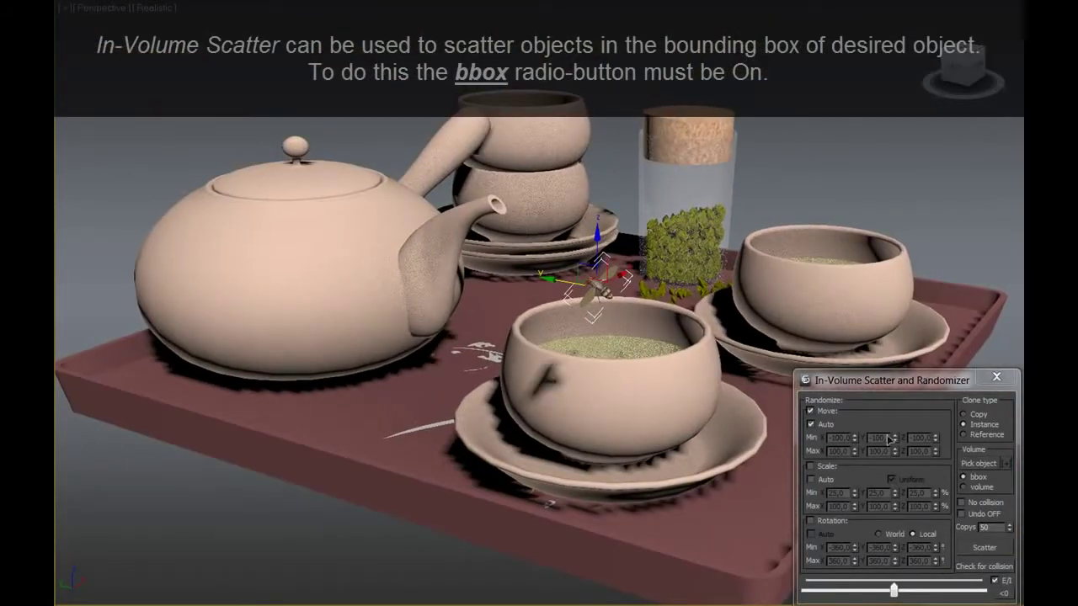
pyautogui.click(977, 464)
pyautogui.click(181, 222)
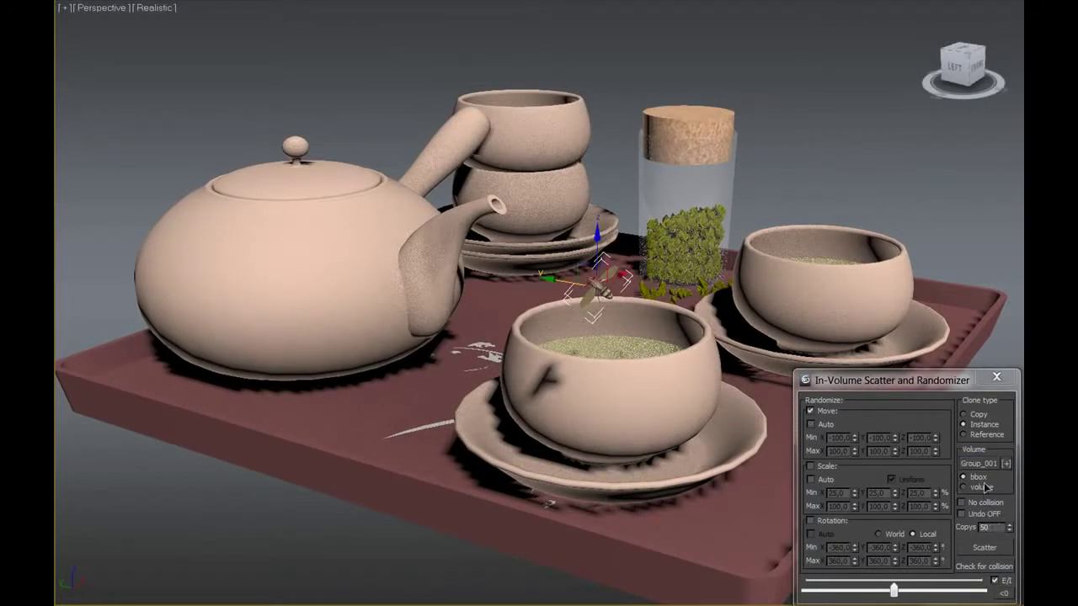
pyautogui.click(984, 548)
pyautogui.press('z')
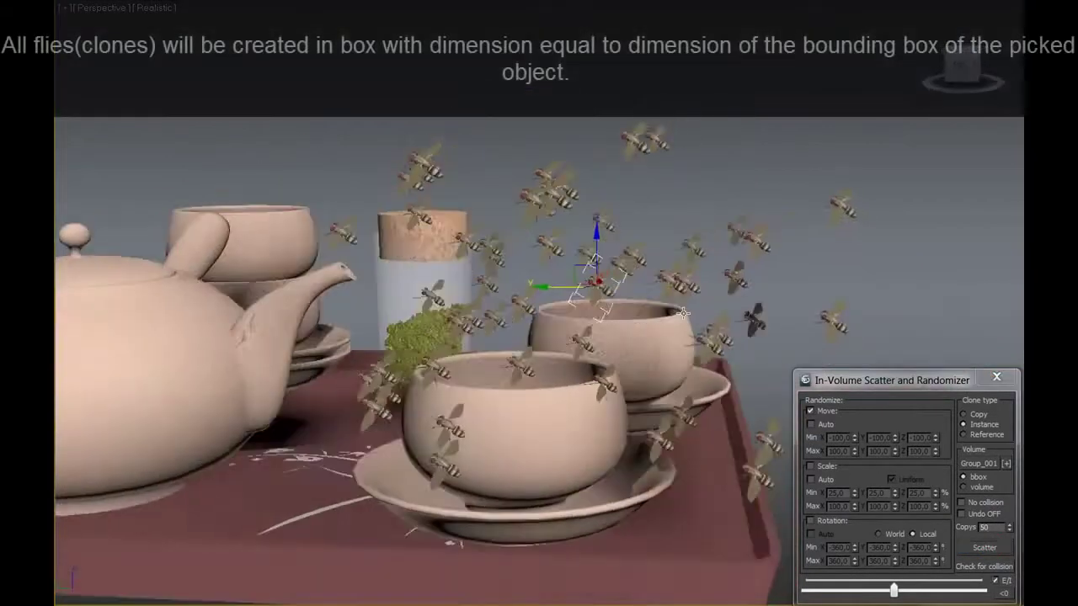
pyautogui.keyDown('alt'); pyautogui.moveTo(768, 312); pyautogui.dragTo(640, 337, button='middle'); pyautogui.keyUp('alt')
# - Rescatter the flies centred on the tea set and view them in wireframe
pyautogui.moveTo(943, 381)
pyautogui.mouseDown()
pyautogui.moveTo(207, 353)
pyautogui.moveTo(211, 372)
pyautogui.mouseUp()
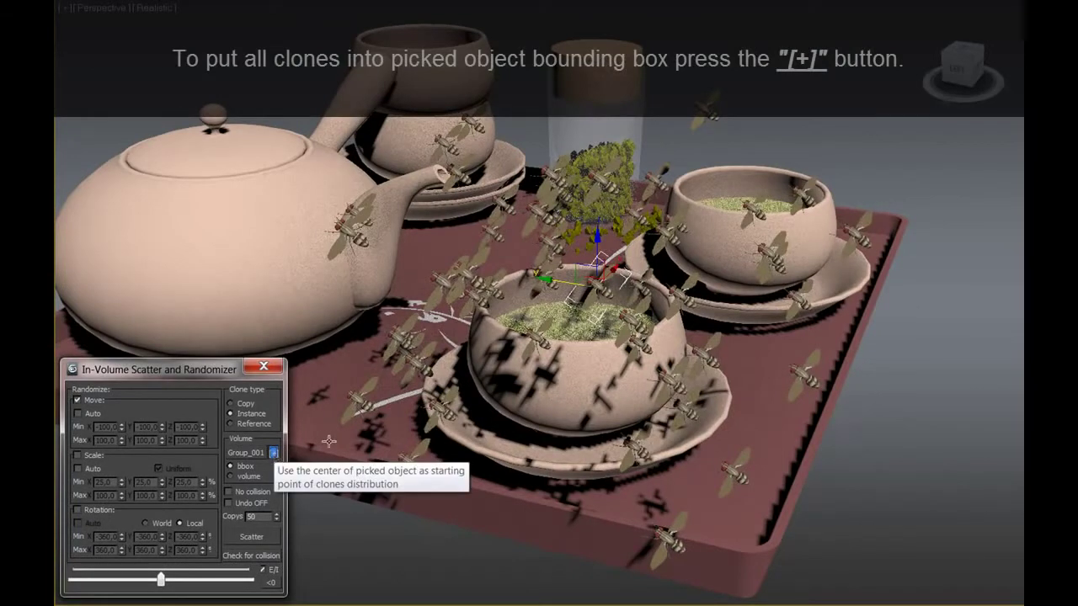
pyautogui.click(274, 453)
pyautogui.click(258, 538)
pyautogui.moveTo(481, 346)
pyautogui.keyDown('alt'); pyautogui.mouseDown(button='middle')
pyautogui.moveTo(492, 289)
pyautogui.moveTo(699, 247)
pyautogui.mouseUp(button='middle'); pyautogui.keyUp('alt')
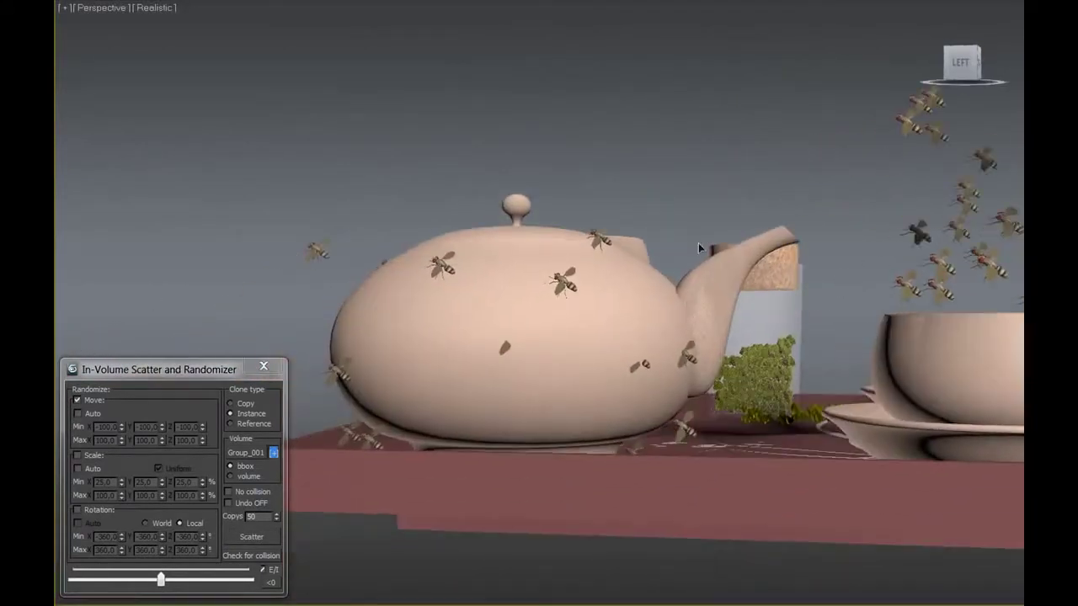
pyautogui.press('F3')
pyautogui.keyDown('alt'); pyautogui.moveTo(590, 268); pyautogui.dragTo(592, 268, button='middle'); pyautogui.keyUp('alt')
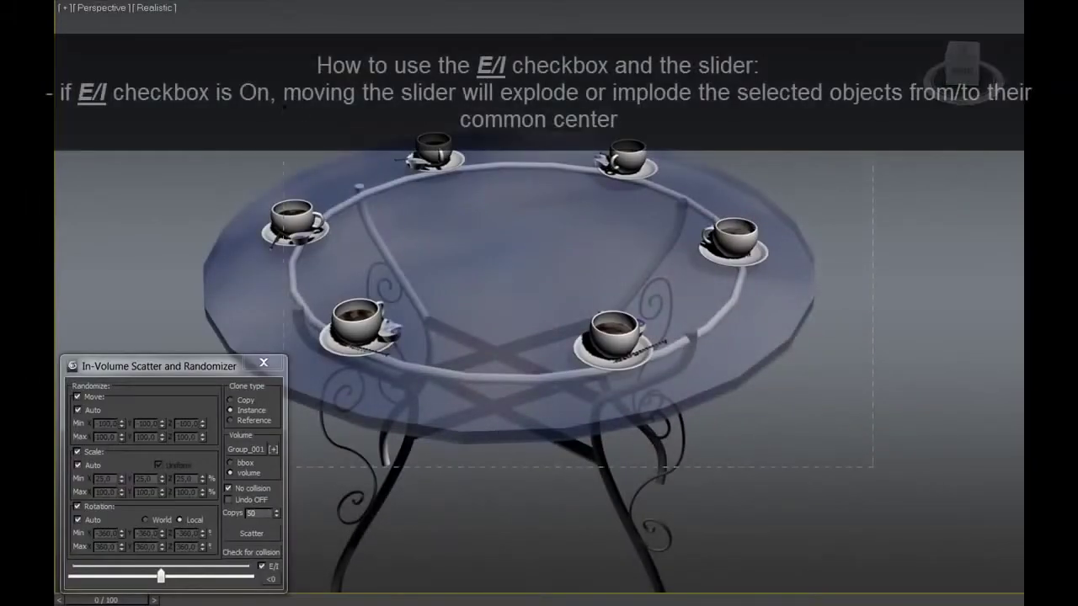
# - Select the six cups and implode them toward the table centre
pyautogui.moveTo(283, 165); pyautogui.dragTo(872, 468)
pyautogui.moveTo(618, 508)
pyautogui.mouseDown()
pyautogui.moveTo(524, 495)
pyautogui.moveTo(530, 489)
pyautogui.mouseUp()
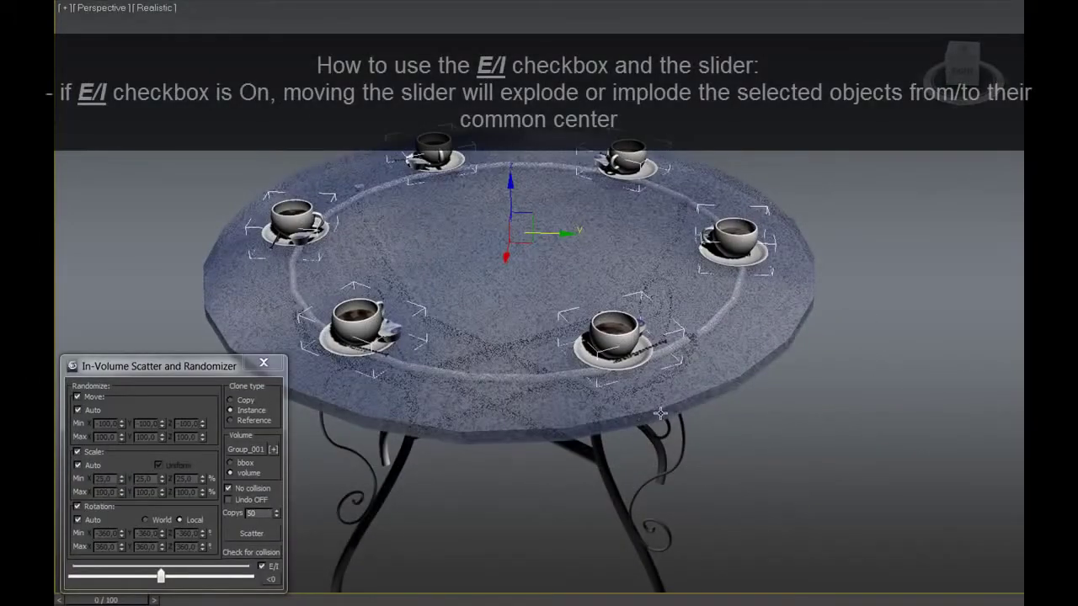
pyautogui.click(274, 570)
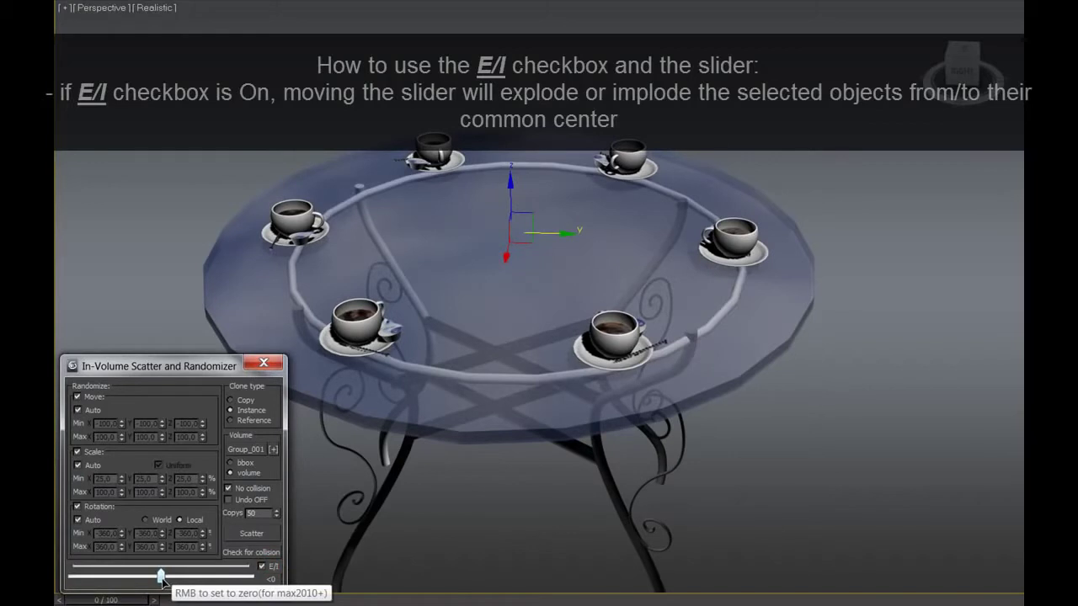
pyautogui.moveTo(160, 577); pyautogui.dragTo(163, 576)
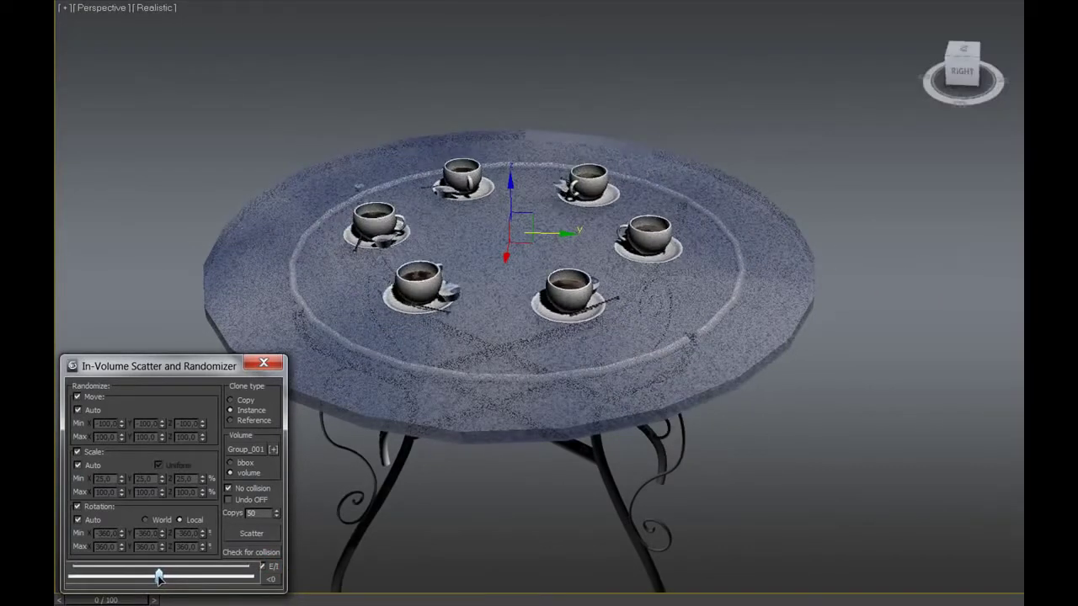
pyautogui.moveTo(164, 576); pyautogui.dragTo(156, 576)
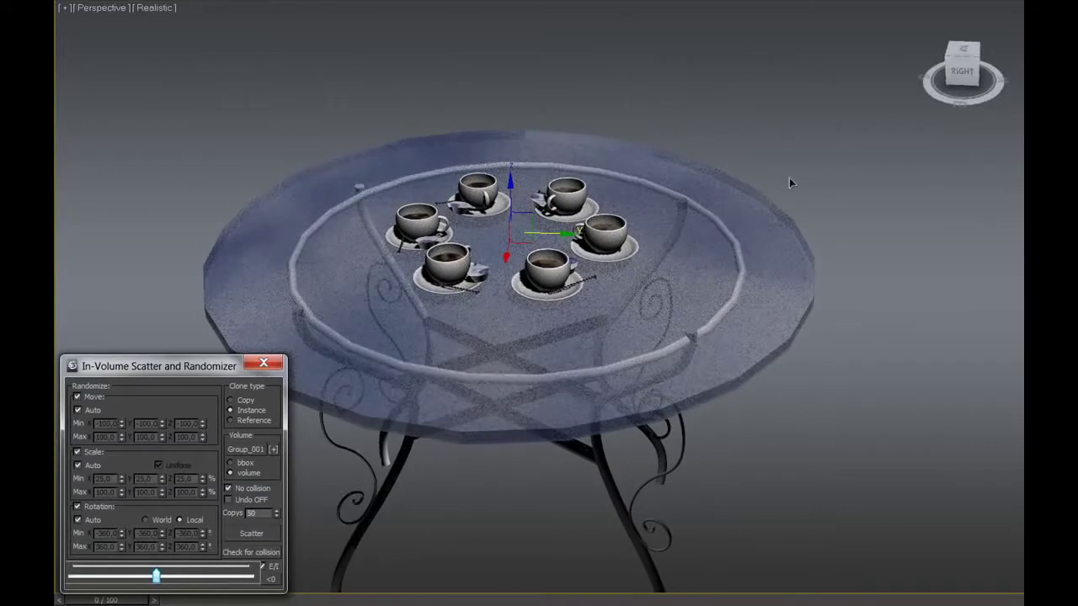
# - In Top view, explode the cups back out toward the table's edge
pyautogui.click(963, 54)
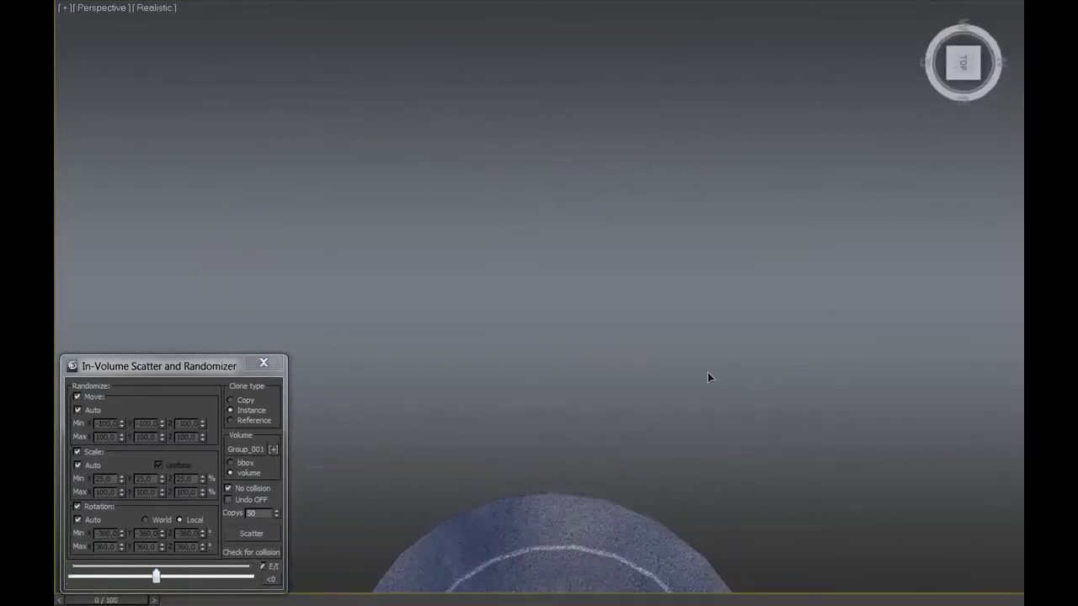
pyautogui.press('z')
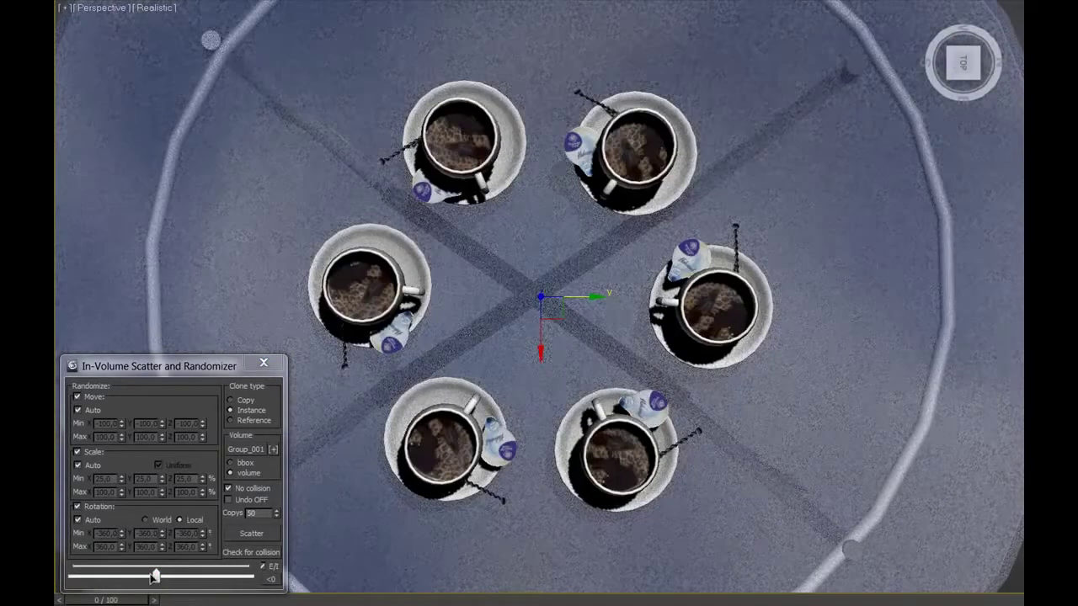
pyautogui.moveTo(156, 576)
pyautogui.mouseDown()
pyautogui.moveTo(107, 574)
pyautogui.moveTo(168, 574)
pyautogui.mouseUp()
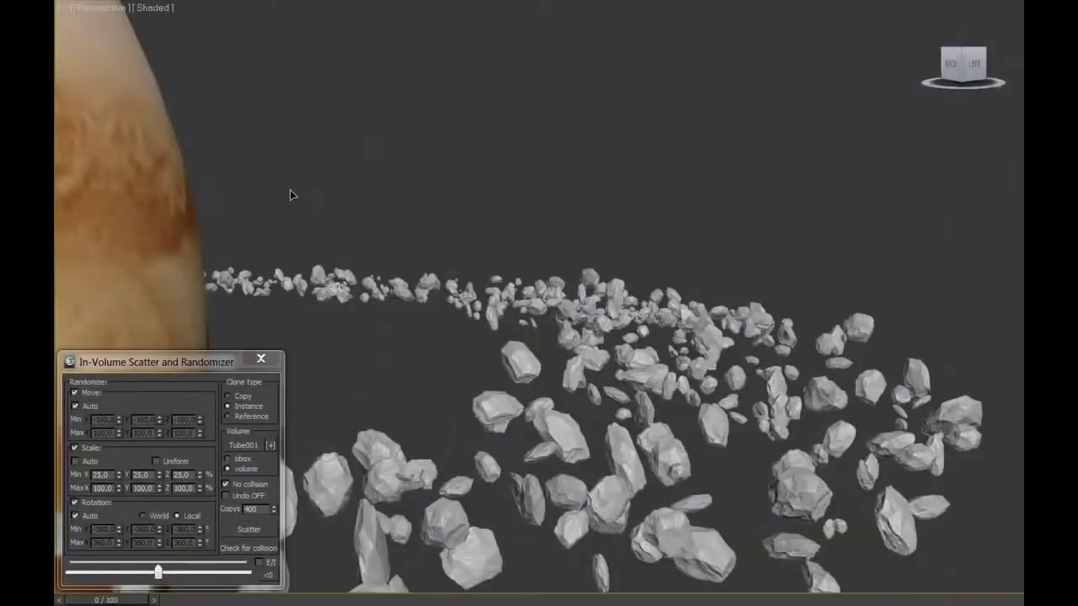
# - Select all the scattered rocks, turn off Move, and enlarge them with the scale slider
pyautogui.moveTo(290, 191)
pyautogui.mouseDown()
pyautogui.moveTo(975, 587)
pyautogui.moveTo(999, 584)
pyautogui.mouseUp()
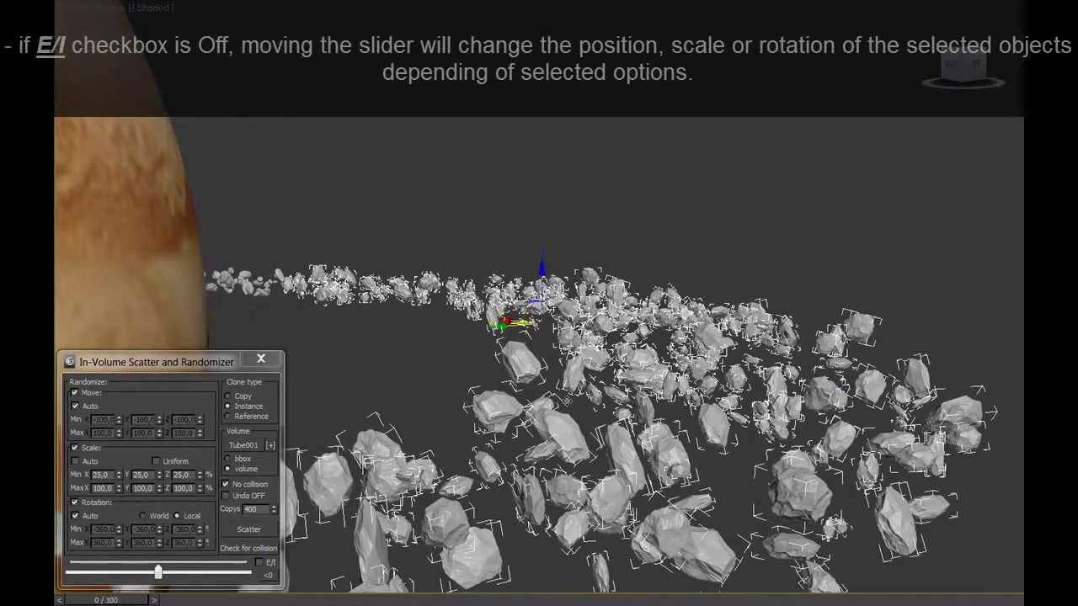
pyautogui.press('j')
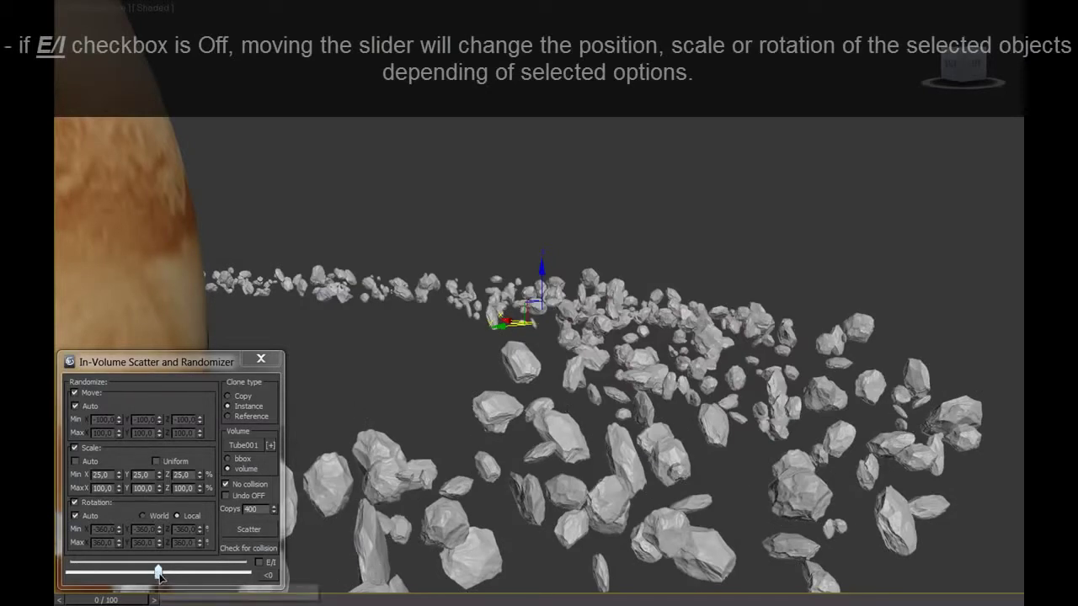
pyautogui.click(91, 394)
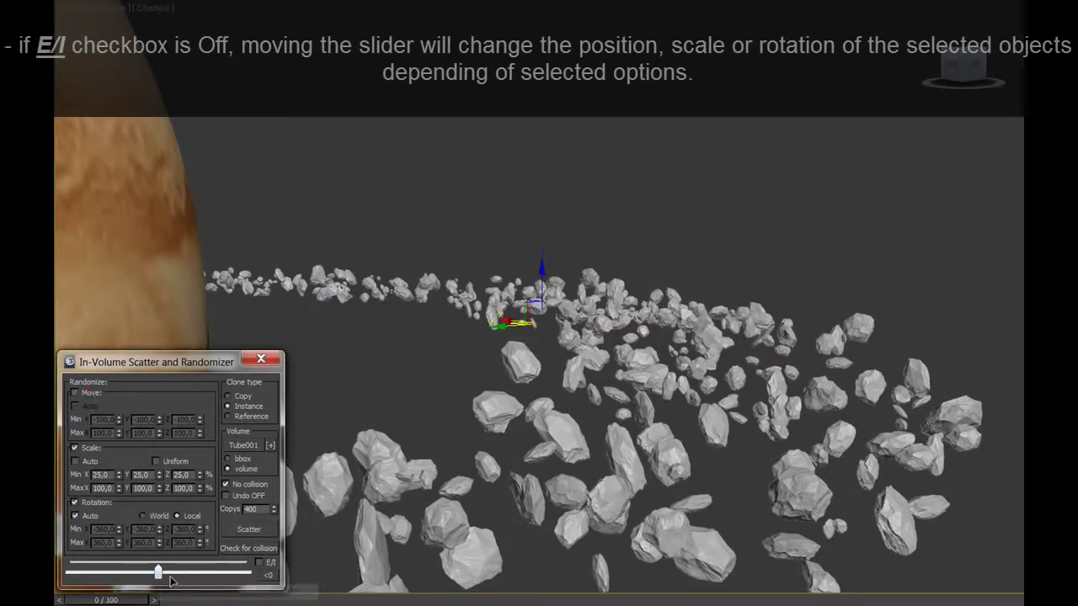
pyautogui.moveTo(165, 576); pyautogui.dragTo(179, 577)
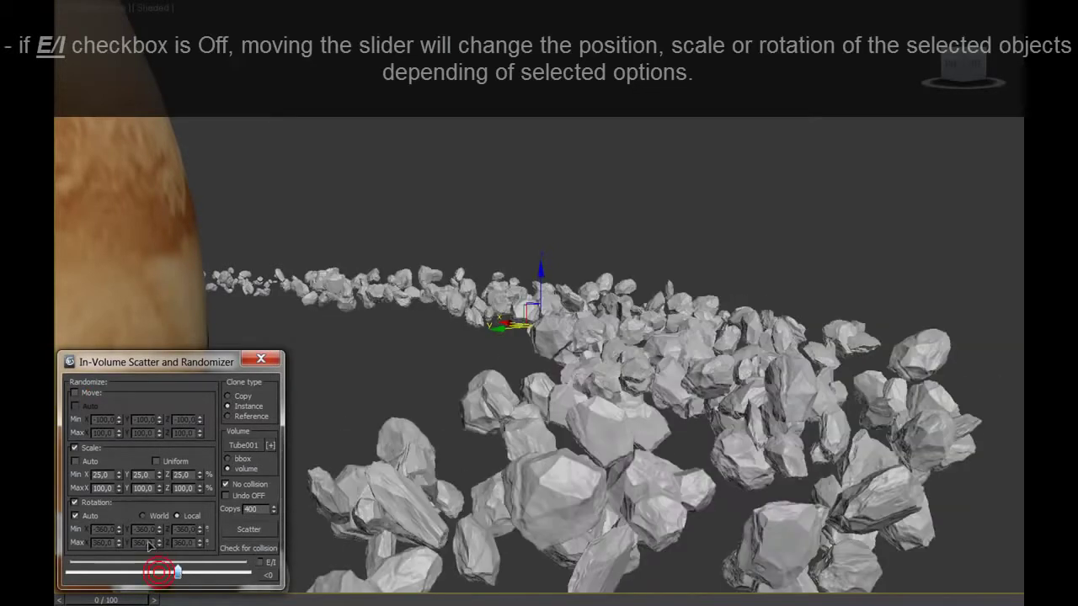
# - Re-randomize the rock sizes and rotations by toggling Rotation off and back on
pyautogui.click(96, 503)
pyautogui.moveTo(178, 572); pyautogui.dragTo(213, 579)
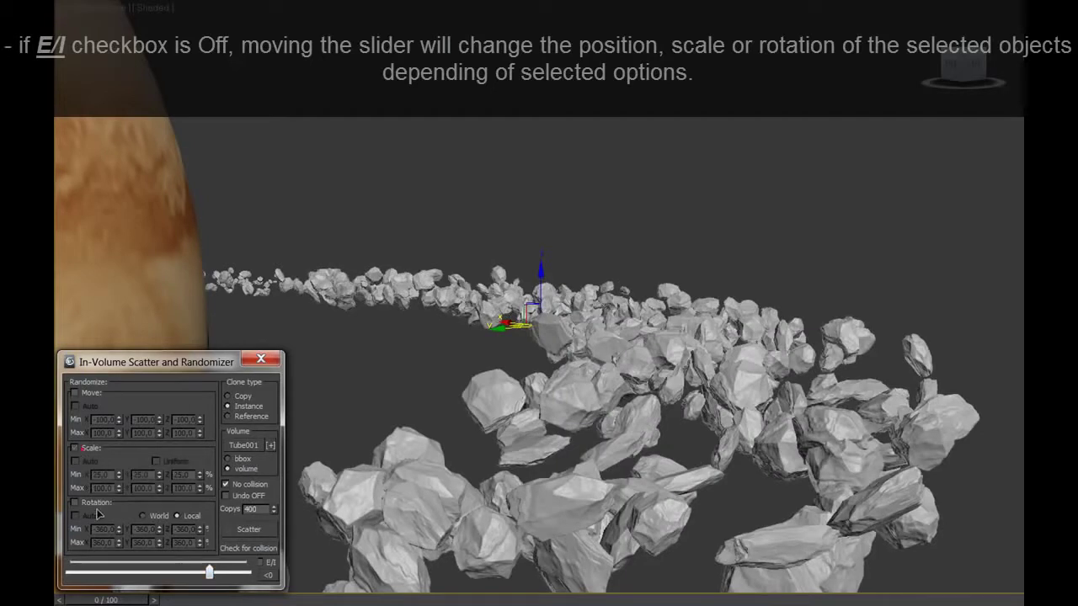
pyautogui.click(96, 506)
pyautogui.moveTo(209, 574); pyautogui.dragTo(197, 570)
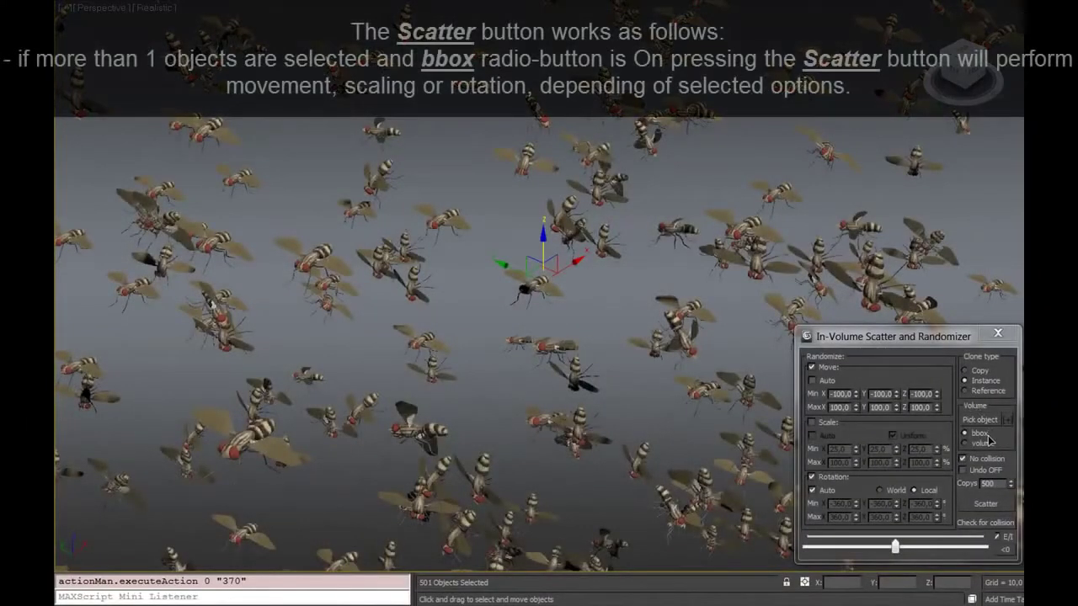
# - Turn off Move and No collision, then rescatter the flies several times with new rotations
pyautogui.click(820, 368)
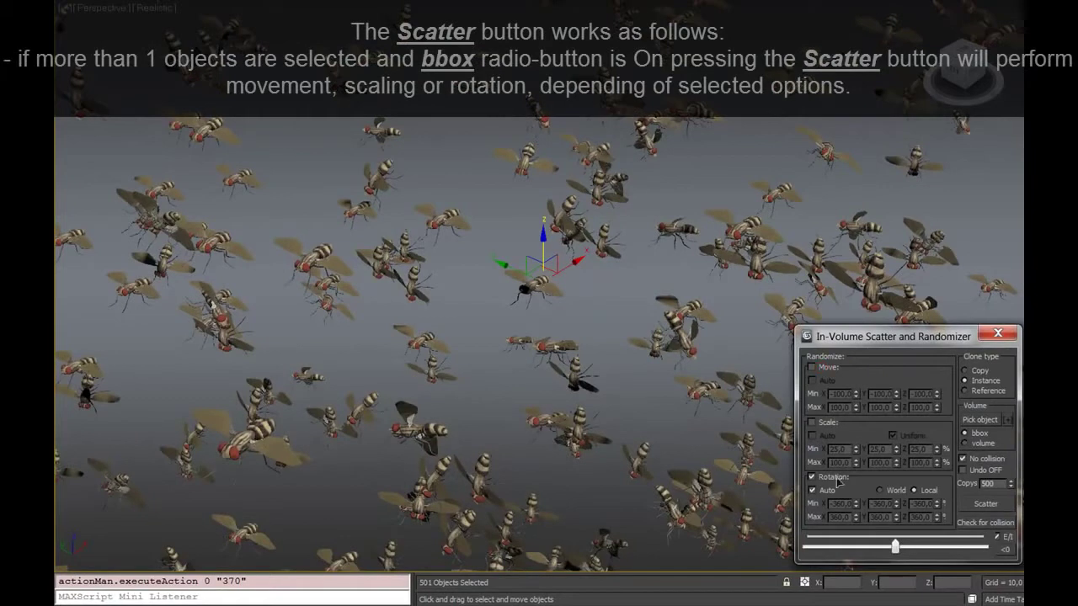
pyautogui.click(984, 459)
pyautogui.click(988, 507)
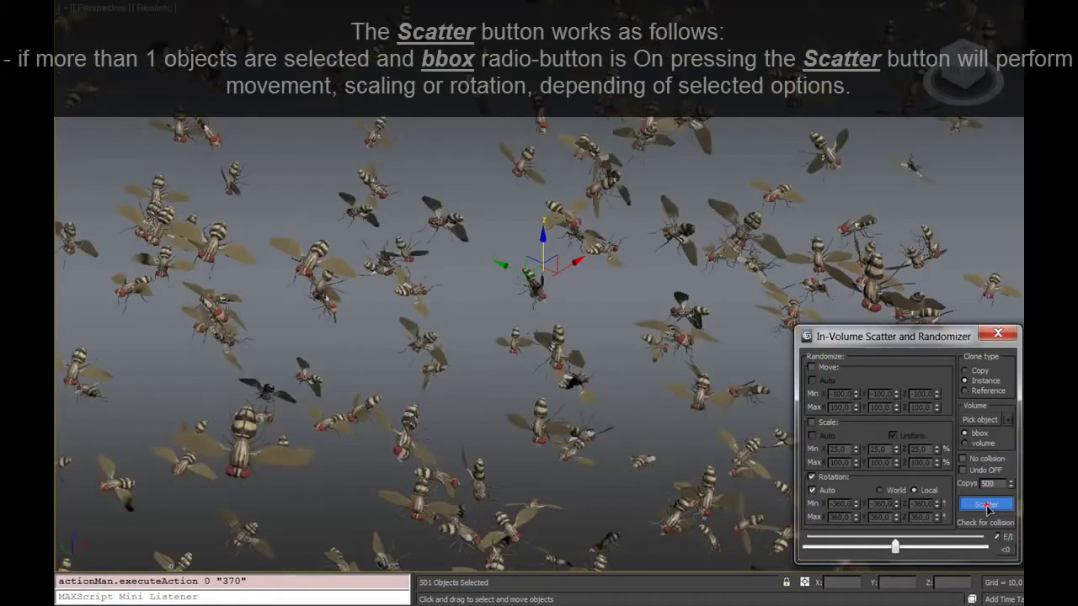
pyautogui.click(988, 505)
pyautogui.click(988, 505)
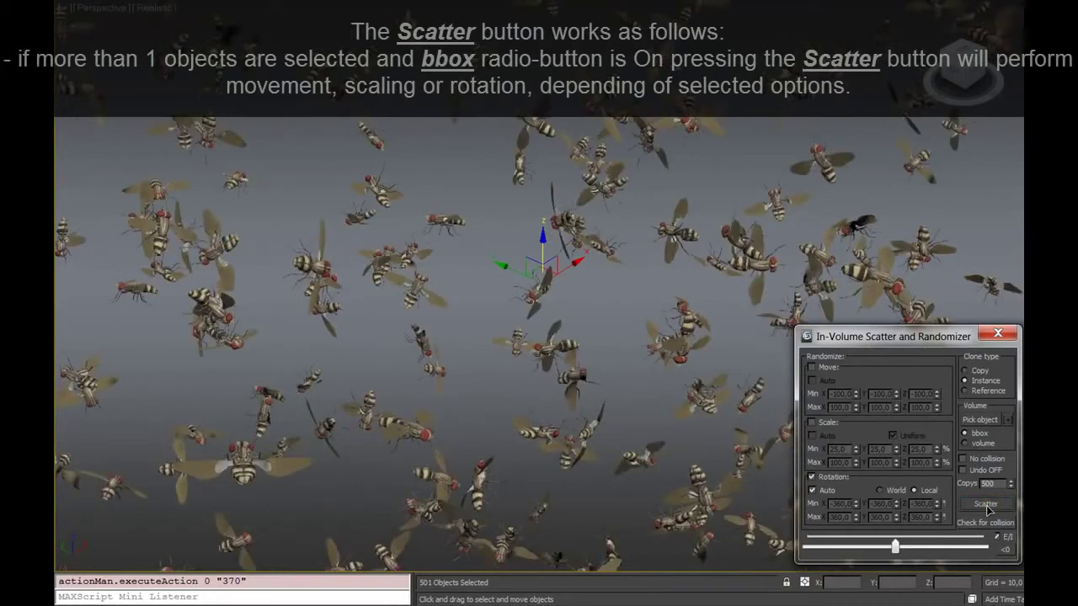
# - Enable Scale and rescatter the flies repeatedly at smaller random sizes
pyautogui.click(812, 422)
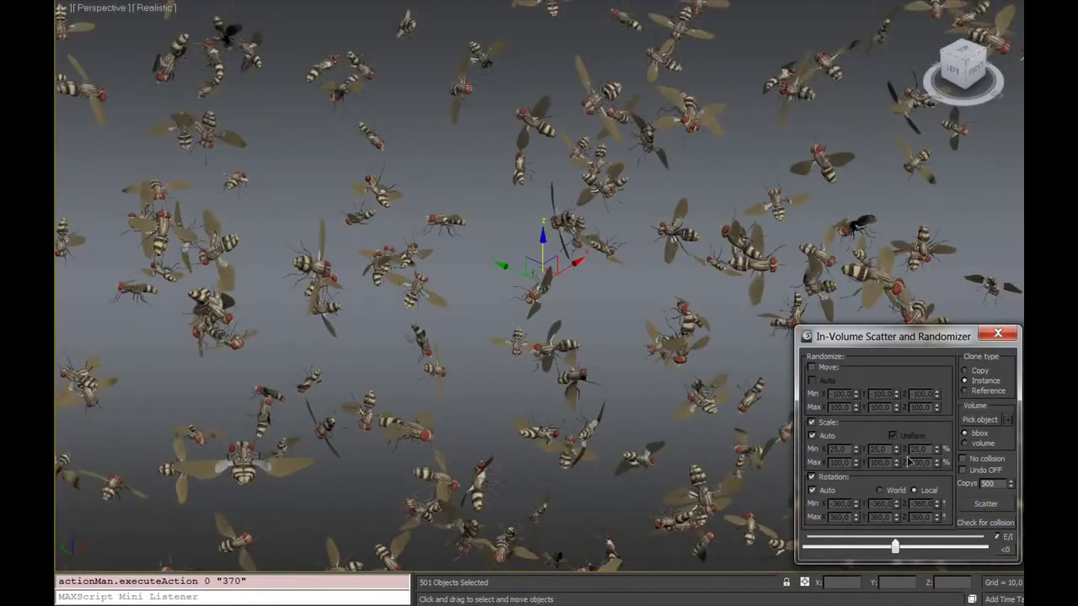
pyautogui.click(993, 505)
pyautogui.click(994, 505)
pyautogui.click(994, 506)
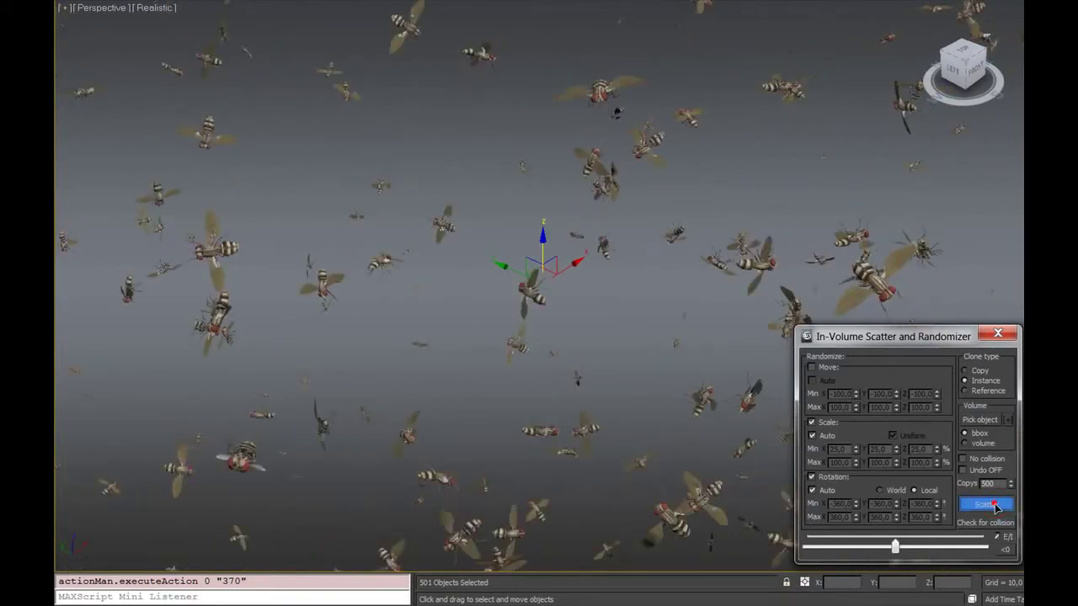
pyautogui.click(994, 505)
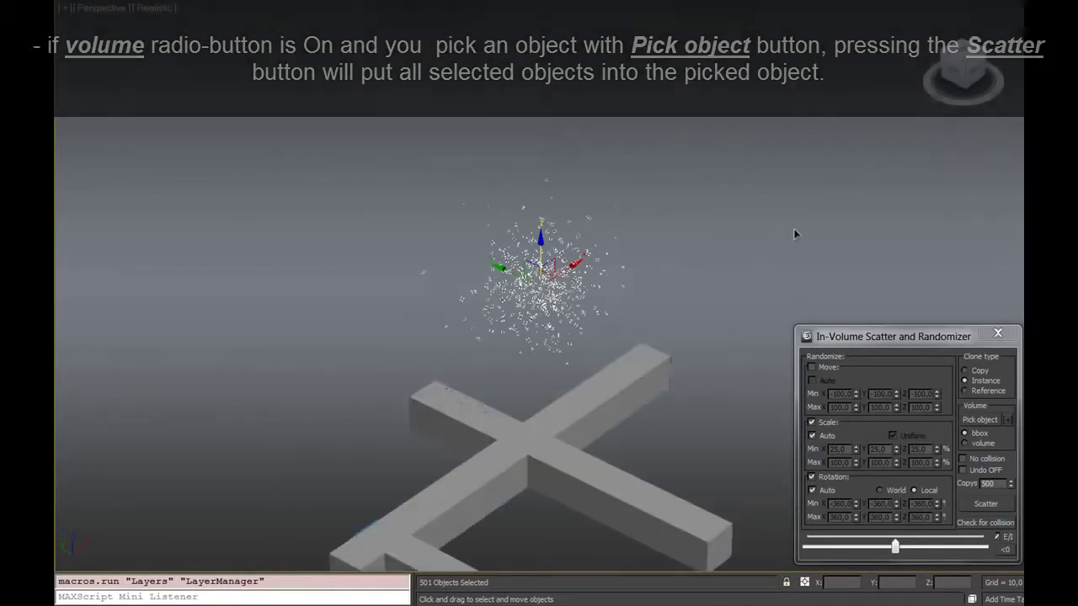
# - Pick the cross-shaped Box001 as the scatter container, using its actual volume
pyautogui.moveTo(638, 243); pyautogui.dragTo(649, 109, button='middle')
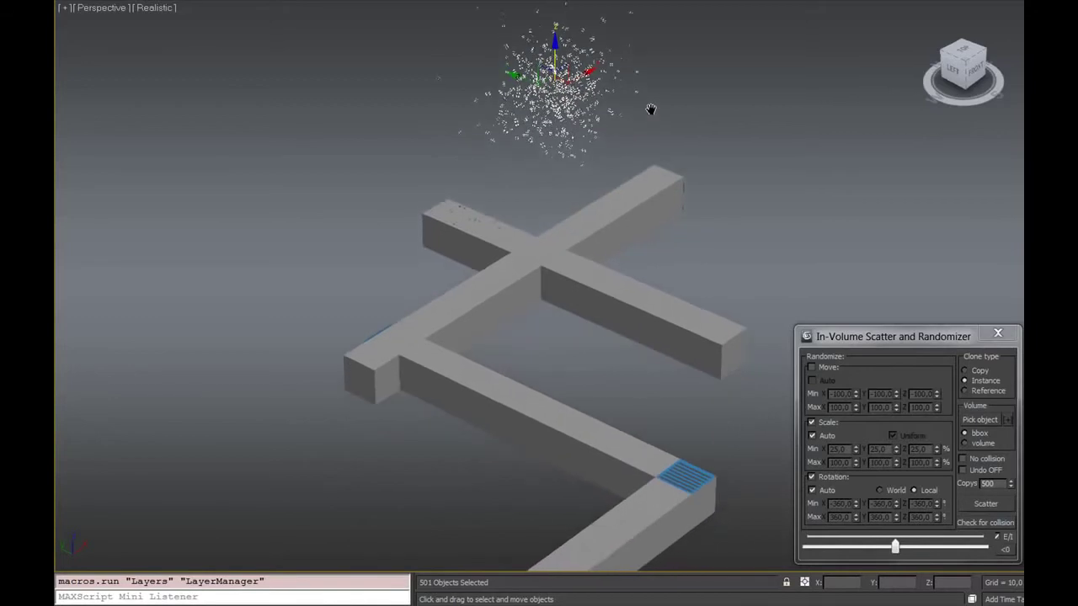
pyautogui.click(982, 419)
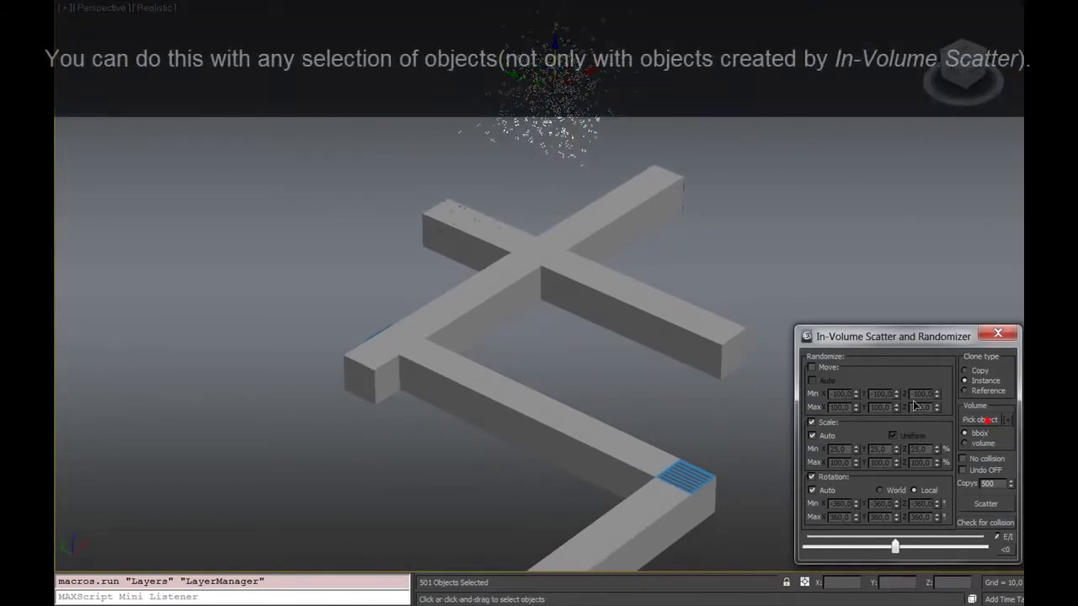
pyautogui.click(679, 328)
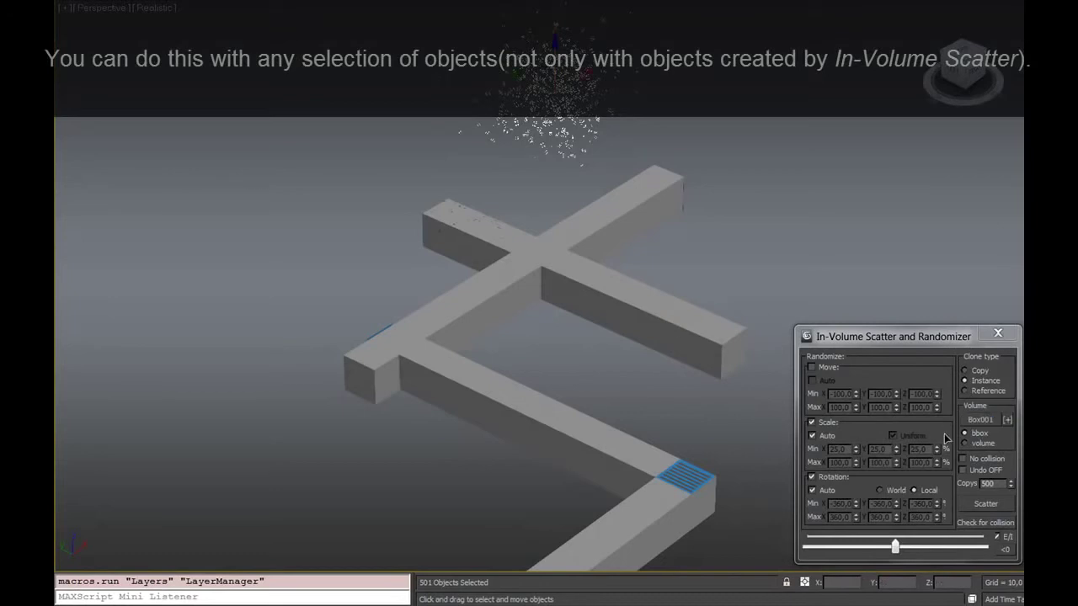
pyautogui.click(991, 445)
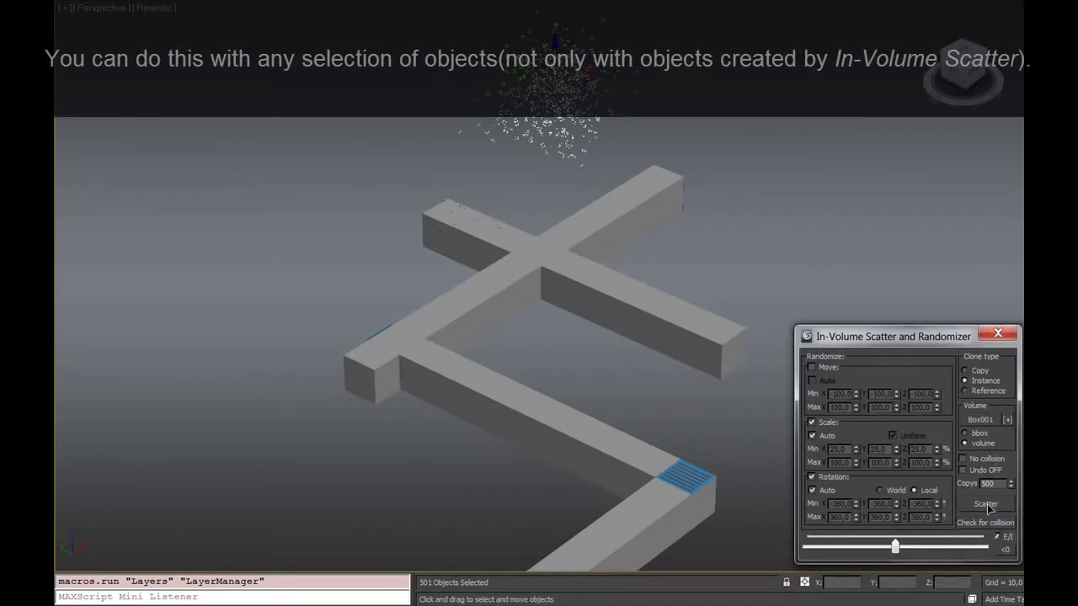
# - With Rotation off and Move on, scatter the copies inside Box001 and view it from above
pyautogui.click(833, 476)
pyautogui.click(828, 369)
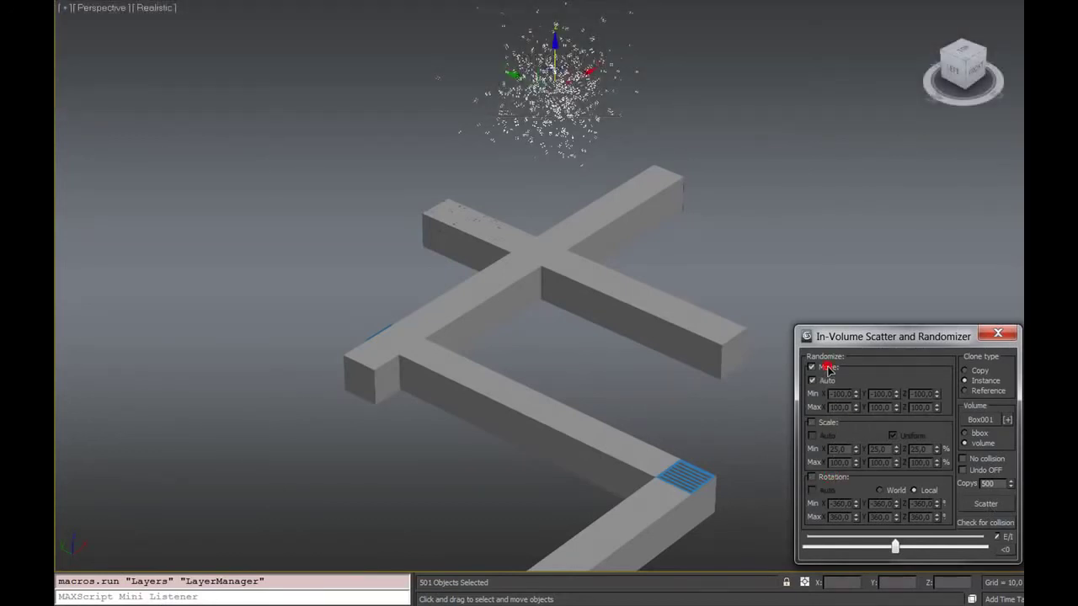
pyautogui.click(986, 505)
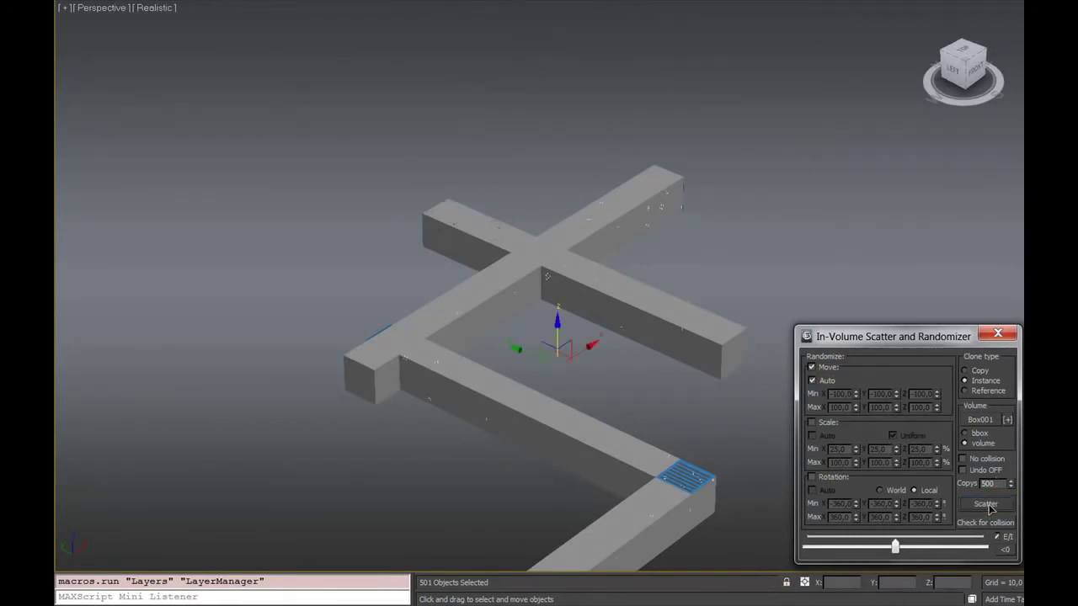
pyautogui.keyDown('alt'); pyautogui.moveTo(636, 349); pyautogui.dragTo(637, 359, button='middle'); pyautogui.keyUp('alt')
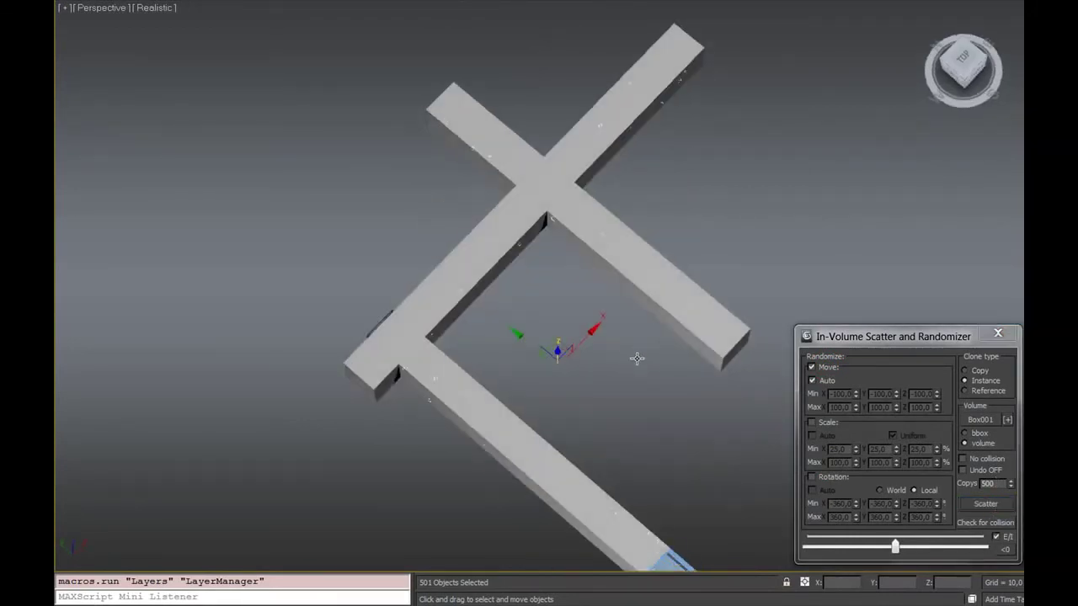
pyautogui.scroll(-2, 639, 359)
pyautogui.scroll(-2, 638, 359)
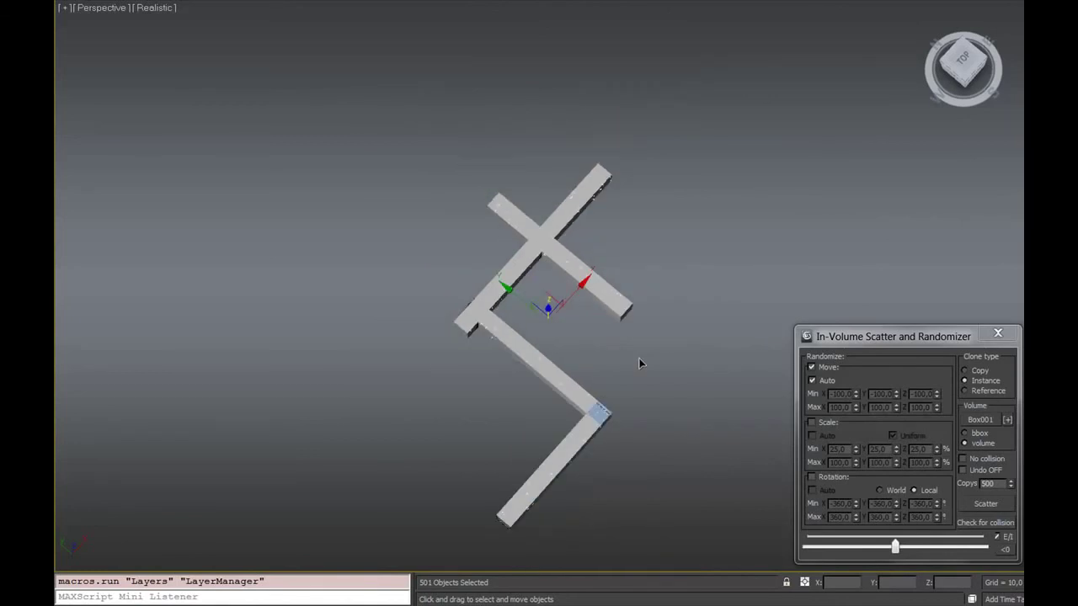